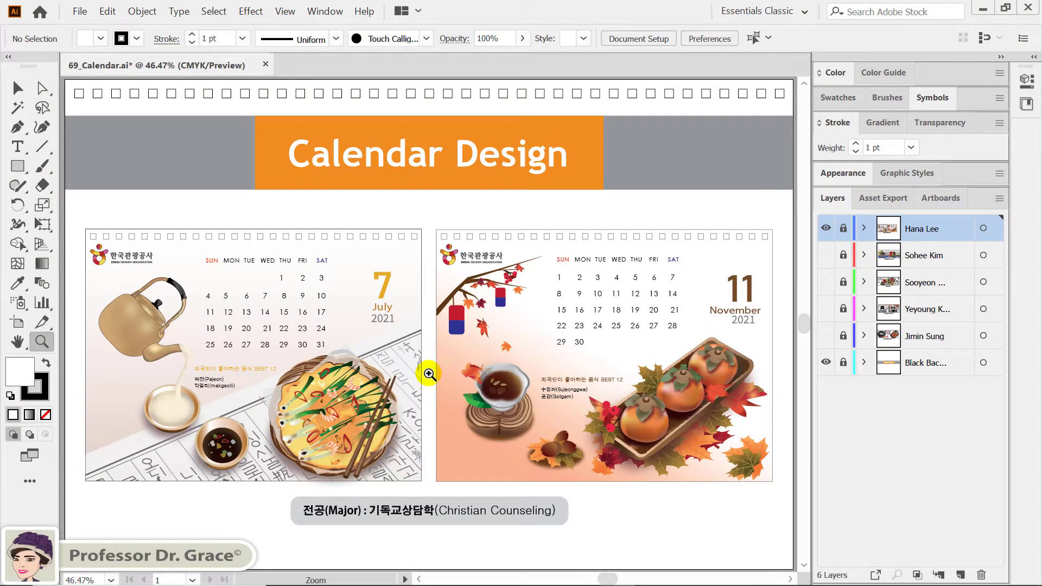
- Zoom into the July page and pan past the kettle, dates and sauce bowl to the pajeon
click(429, 374)
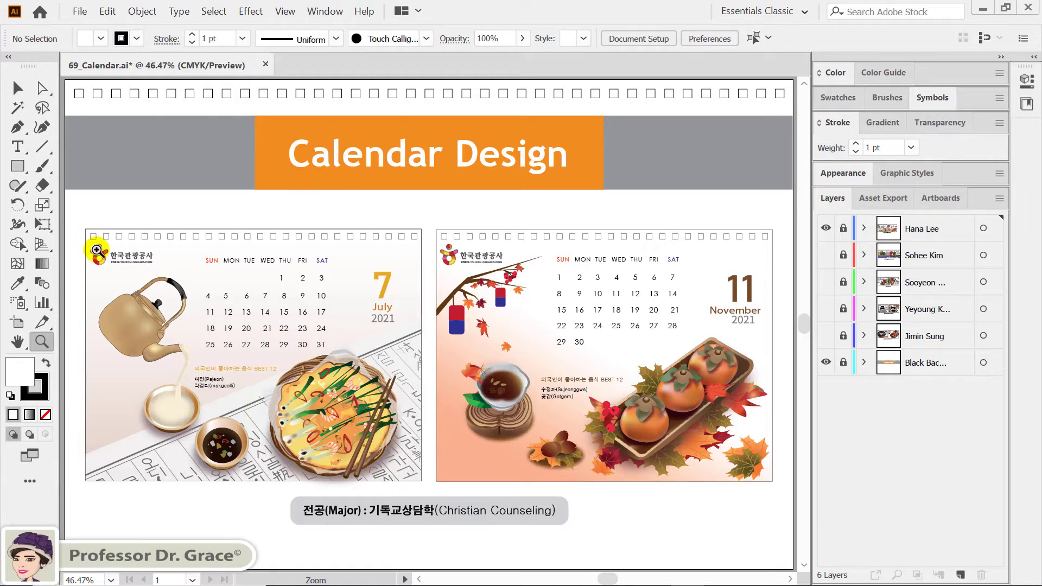
drag(97, 249, 243, 424)
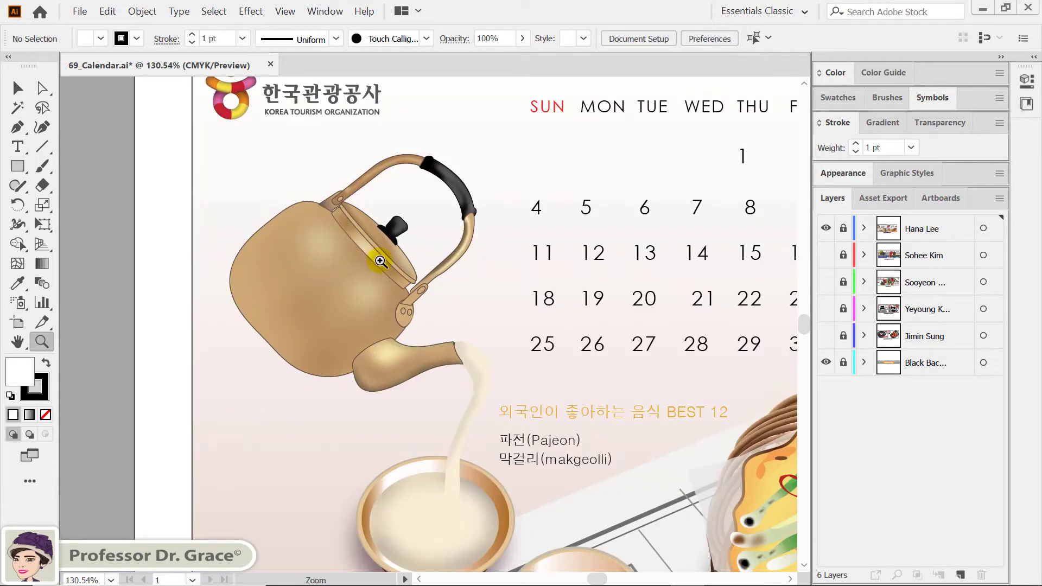
drag(381, 261, 307, 277)
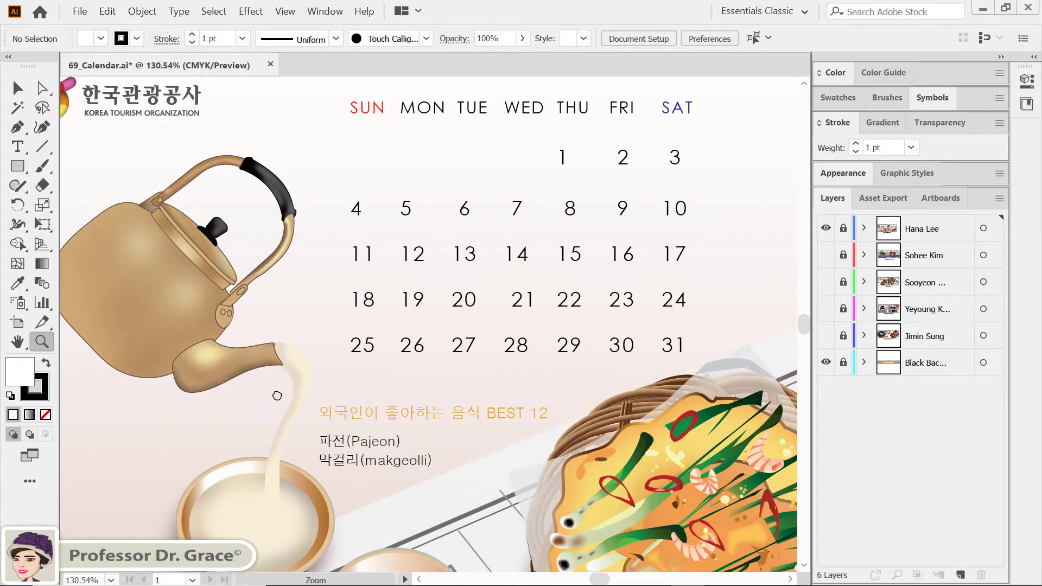
drag(277, 395, 294, 304)
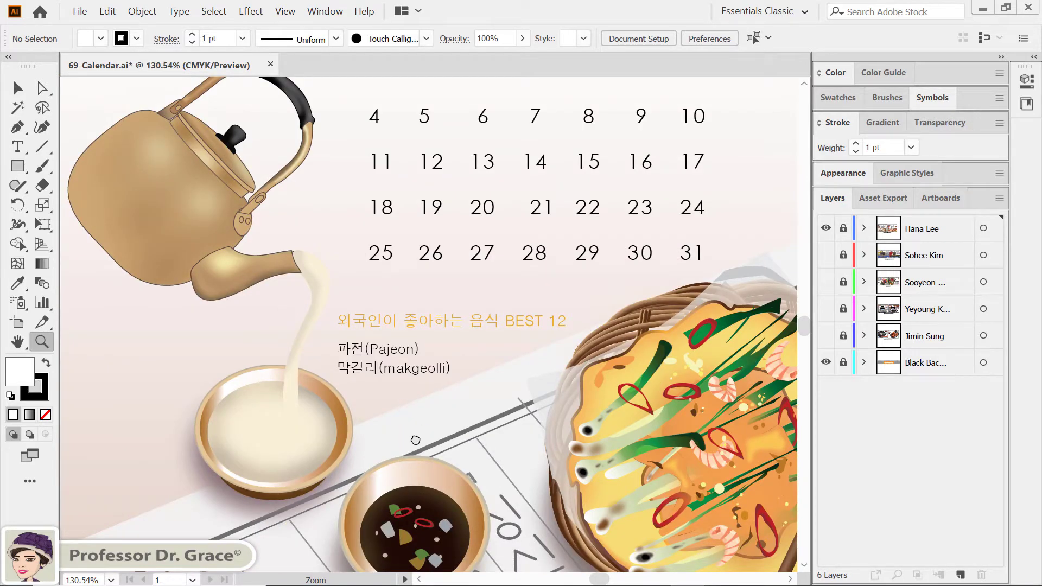
drag(415, 440, 372, 365)
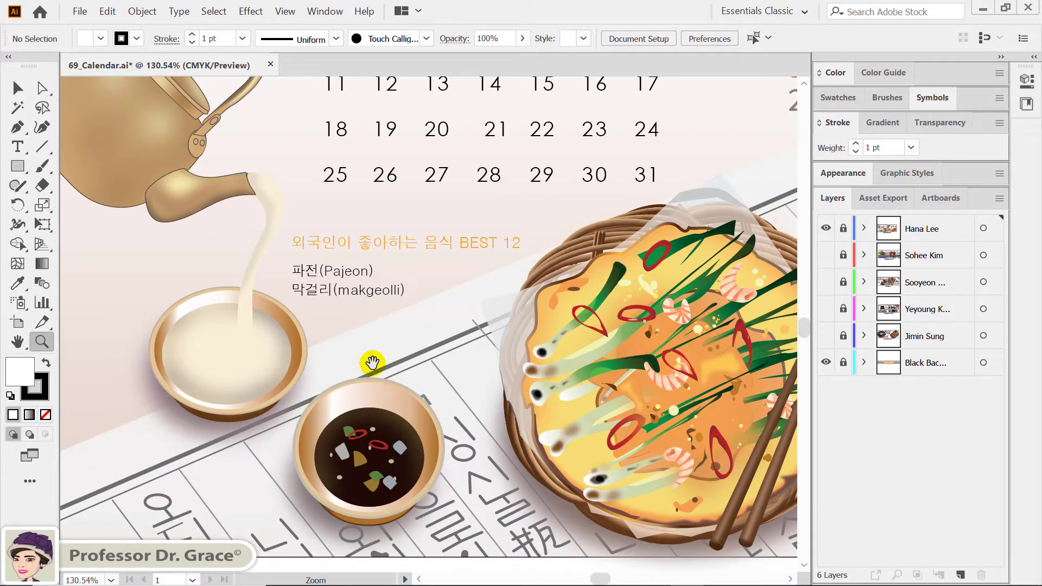
drag(513, 451, 382, 441)
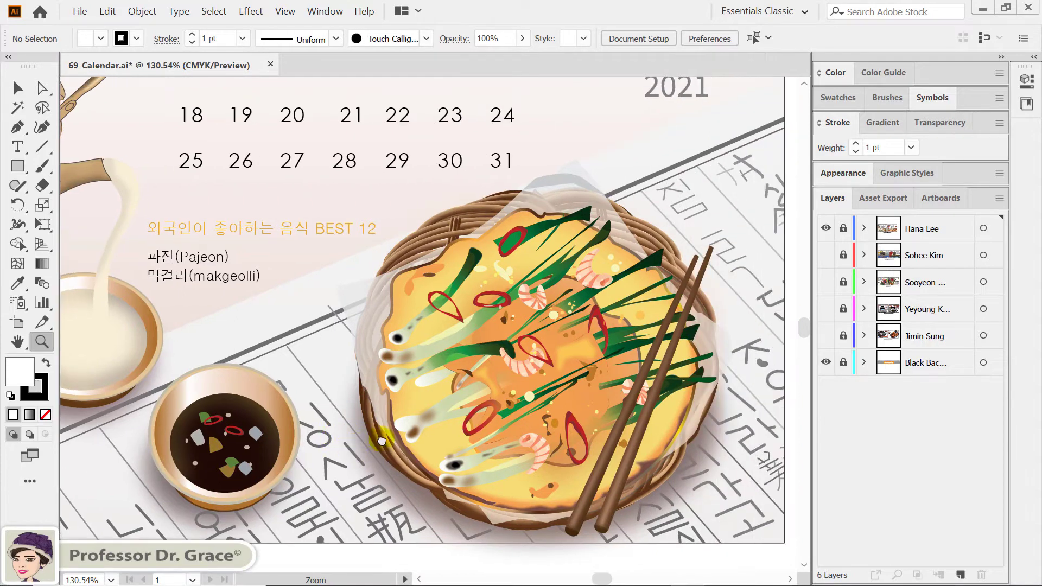
- Zoom closer on the pajeon and chopsticks, then pan up to the July dates and 7 July 2021 heading
drag(400, 246, 656, 484)
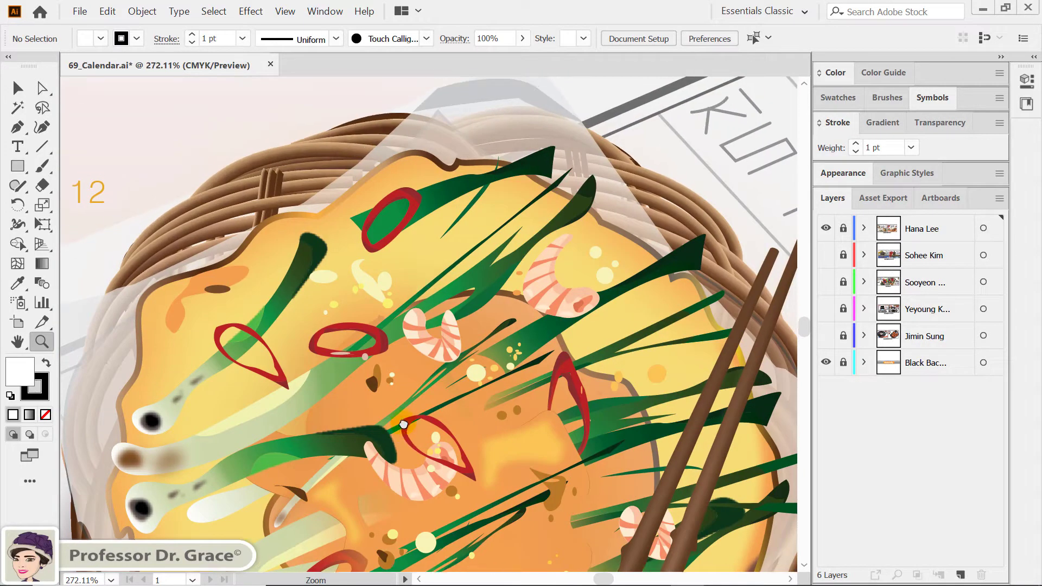
drag(591, 456, 527, 425)
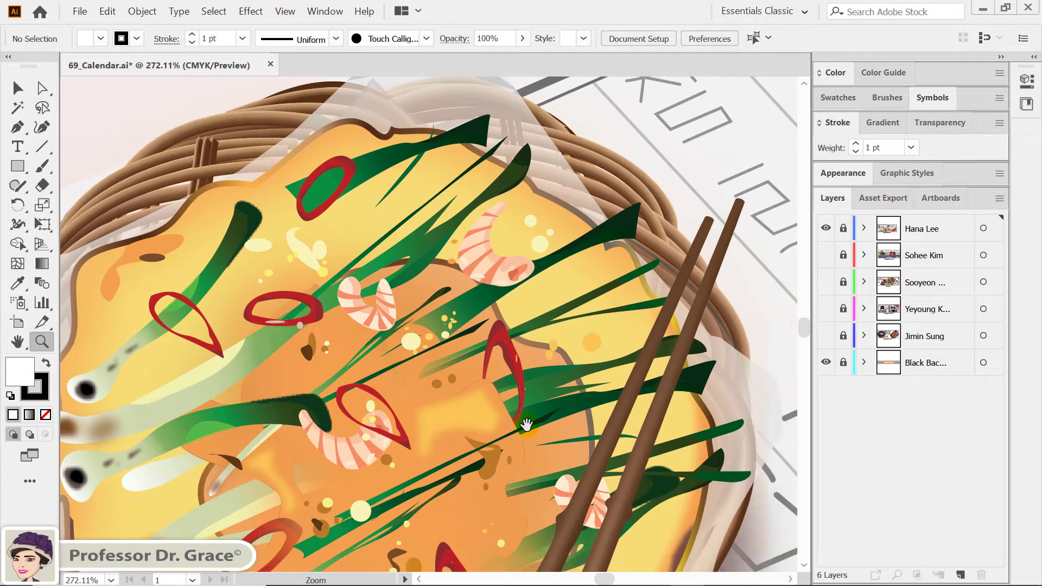
drag(608, 486, 633, 407)
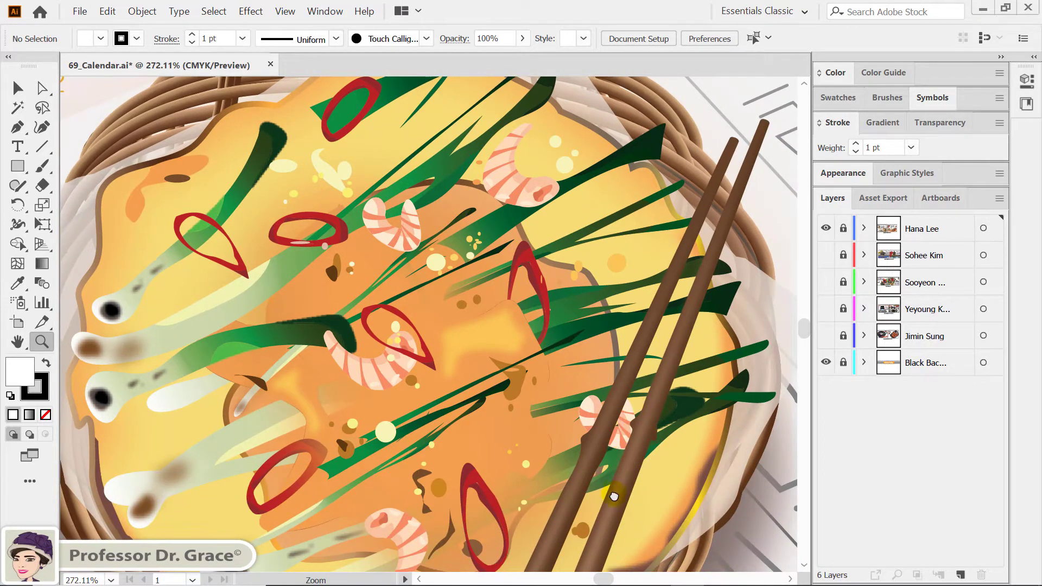
mouse_move(614, 496)
mouse_down()
mouse_move(437, 351)
mouse_move(540, 390)
mouse_move(635, 486)
mouse_up()
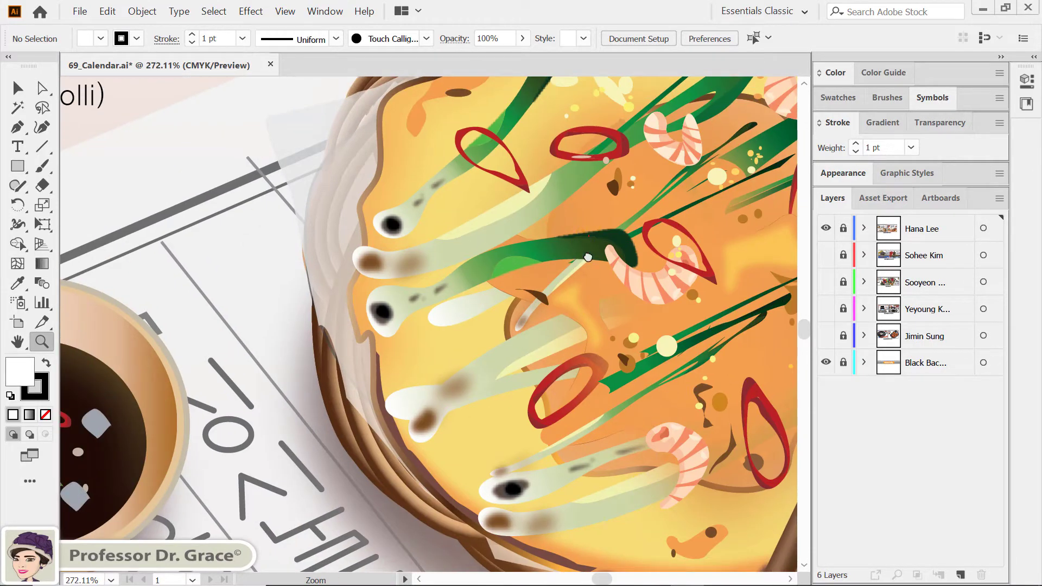
drag(588, 257, 511, 442)
drag(558, 228, 520, 416)
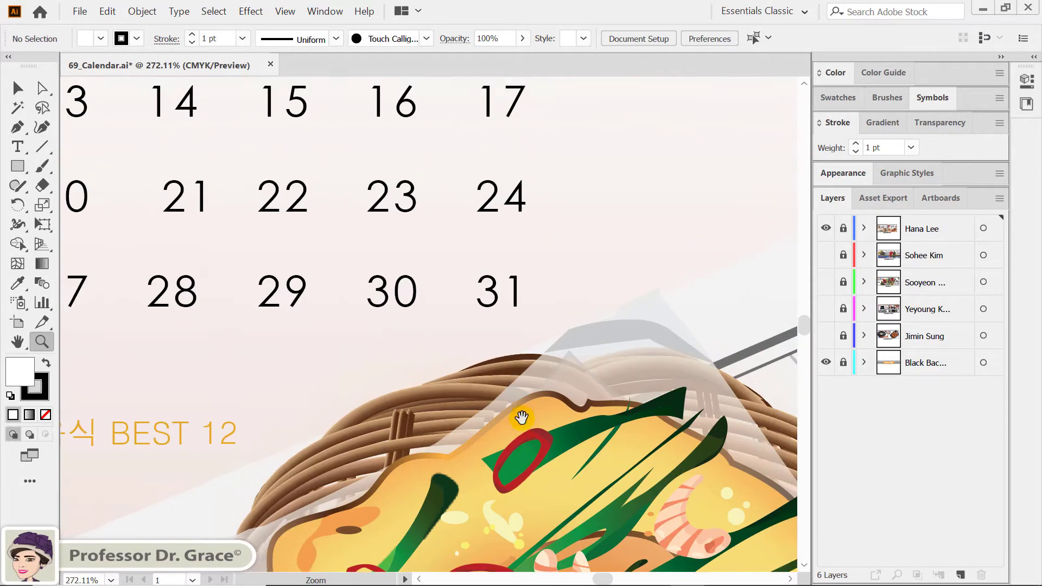
mouse_move(372, 241)
mouse_down()
mouse_move(540, 396)
mouse_move(564, 433)
mouse_up()
mouse_move(467, 219)
mouse_down()
mouse_move(541, 314)
mouse_move(302, 341)
mouse_up()
drag(472, 360, 275, 291)
- Pan over to the November page's maple branch, lanterns, weekday headers and date grid
drag(536, 333, 82, 333)
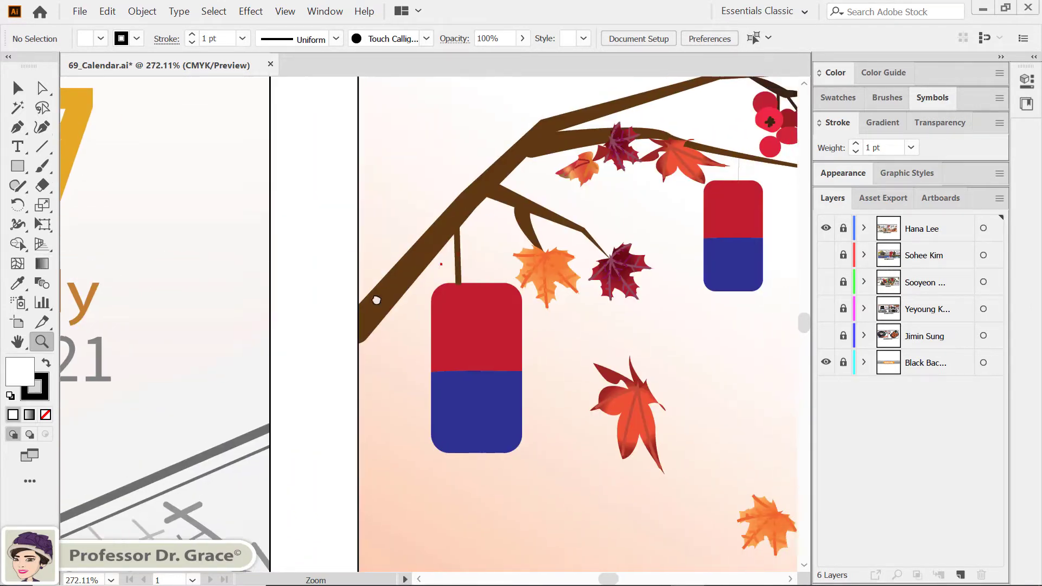
drag(611, 333, 133, 340)
mouse_move(513, 247)
mouse_down()
mouse_move(430, 361)
mouse_move(185, 319)
mouse_up()
drag(616, 334, 248, 305)
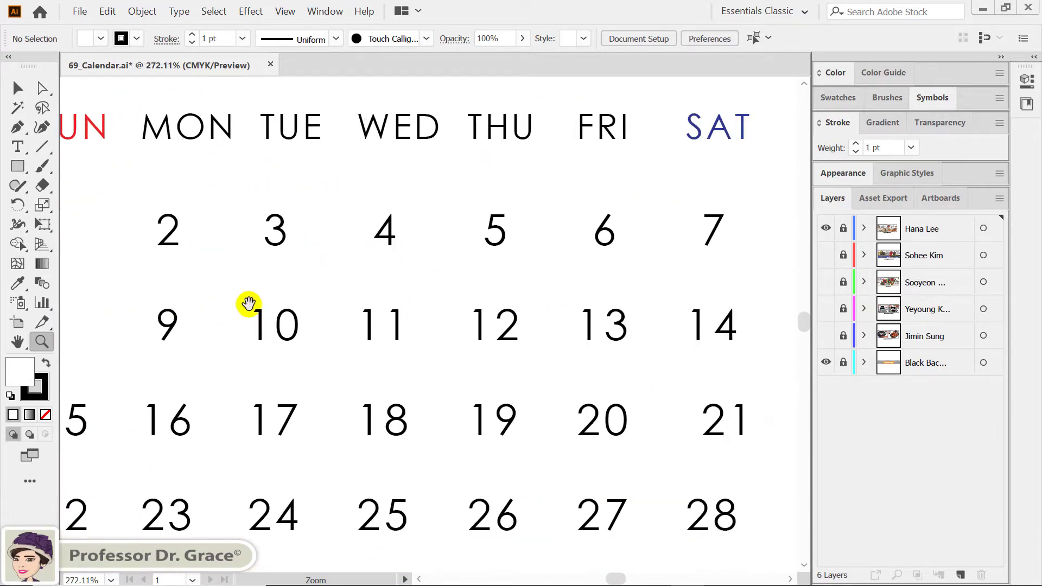
drag(365, 331, 373, 257)
- Pan down over the persimmon basket, berries and leaves to the teacup and Sujeonggwa caption
drag(533, 410, 216, 249)
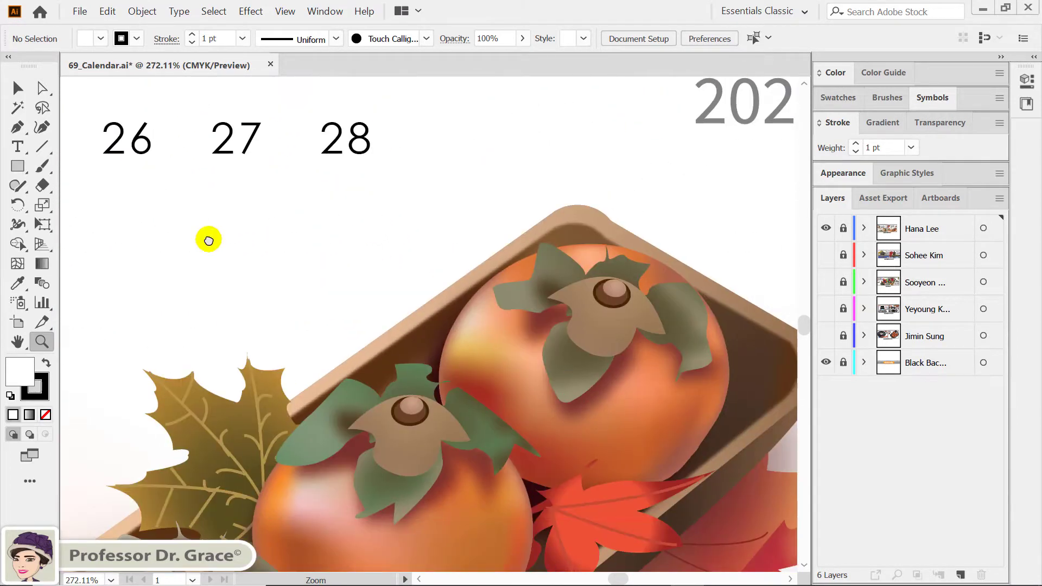
drag(451, 376, 406, 253)
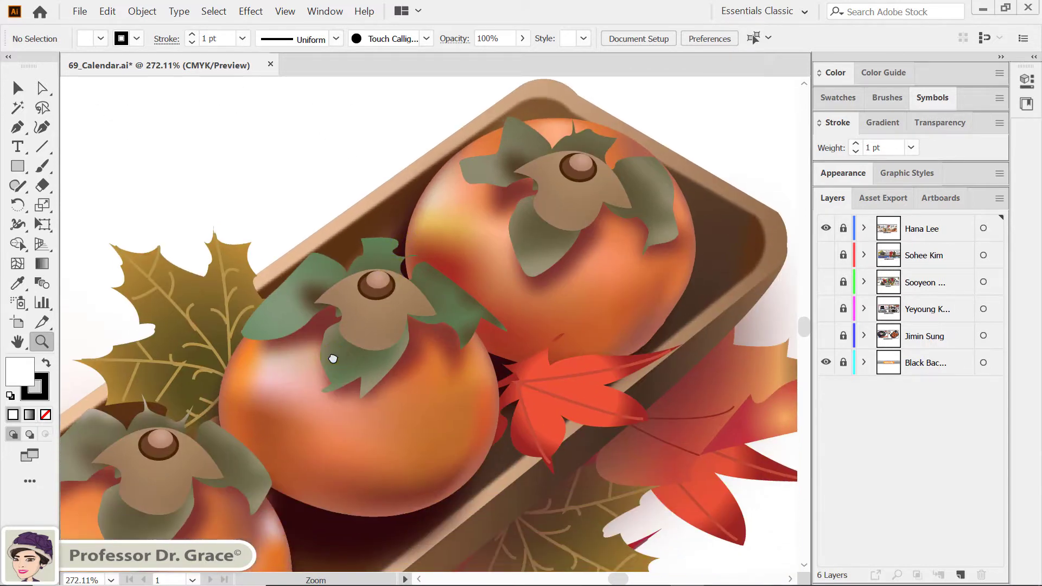
drag(332, 356, 354, 271)
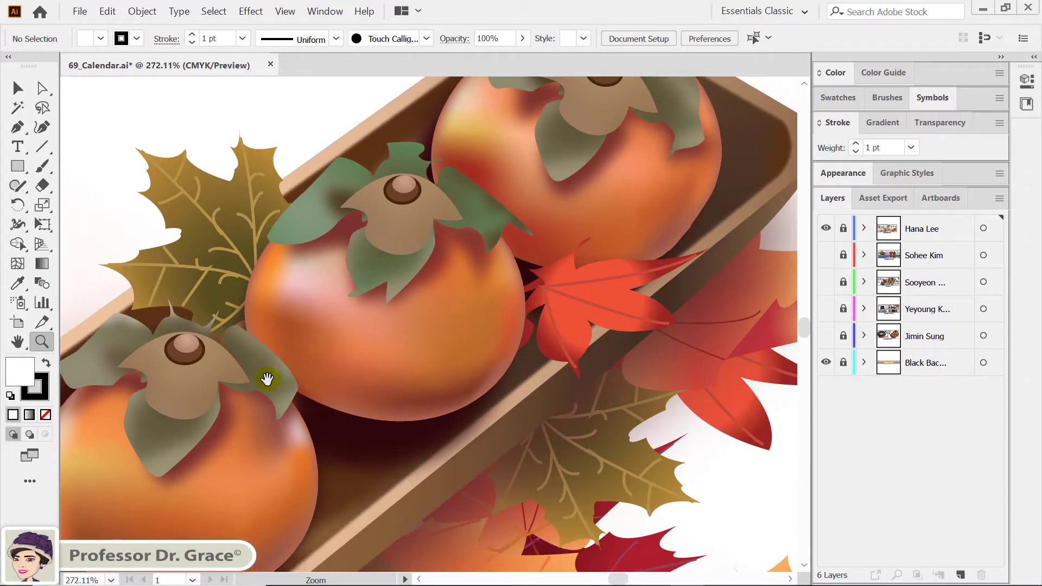
drag(265, 377, 372, 305)
drag(221, 414, 378, 334)
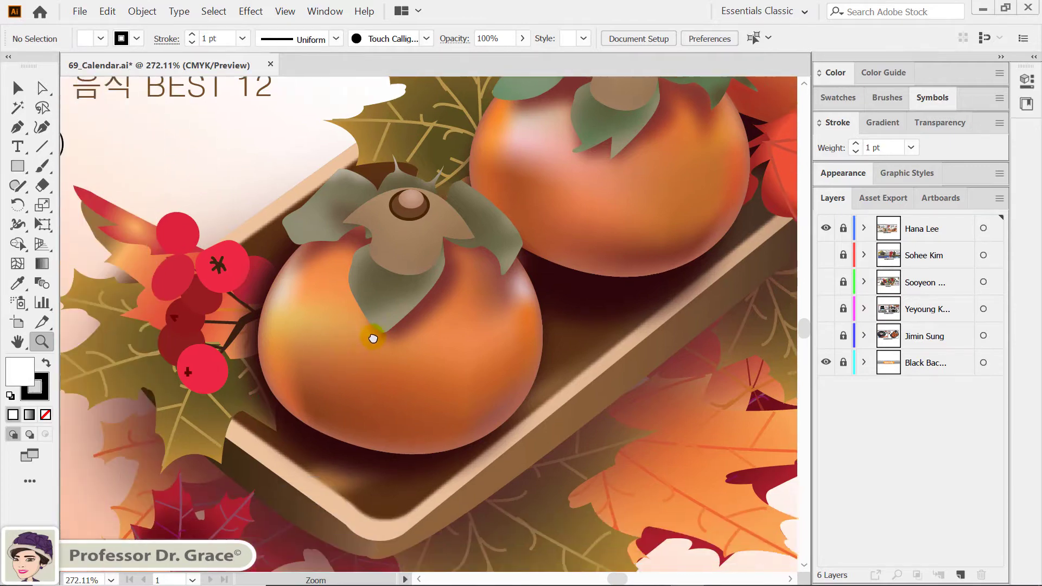
drag(329, 462, 345, 269)
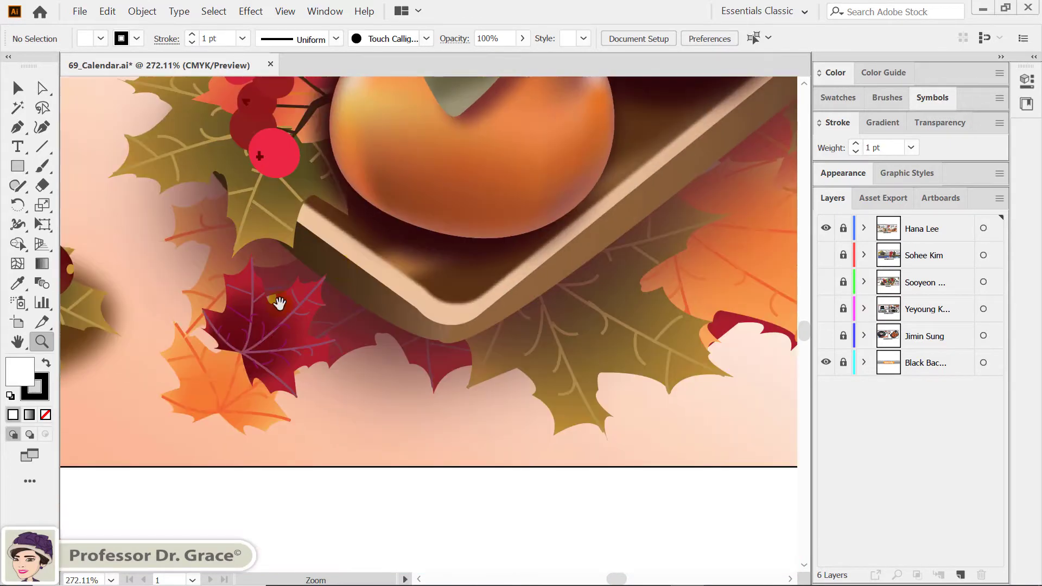
mouse_move(274, 298)
mouse_down()
mouse_move(571, 477)
mouse_move(604, 478)
mouse_up()
drag(246, 353, 468, 468)
mouse_move(315, 341)
mouse_down()
mouse_move(338, 424)
mouse_move(403, 417)
mouse_up()
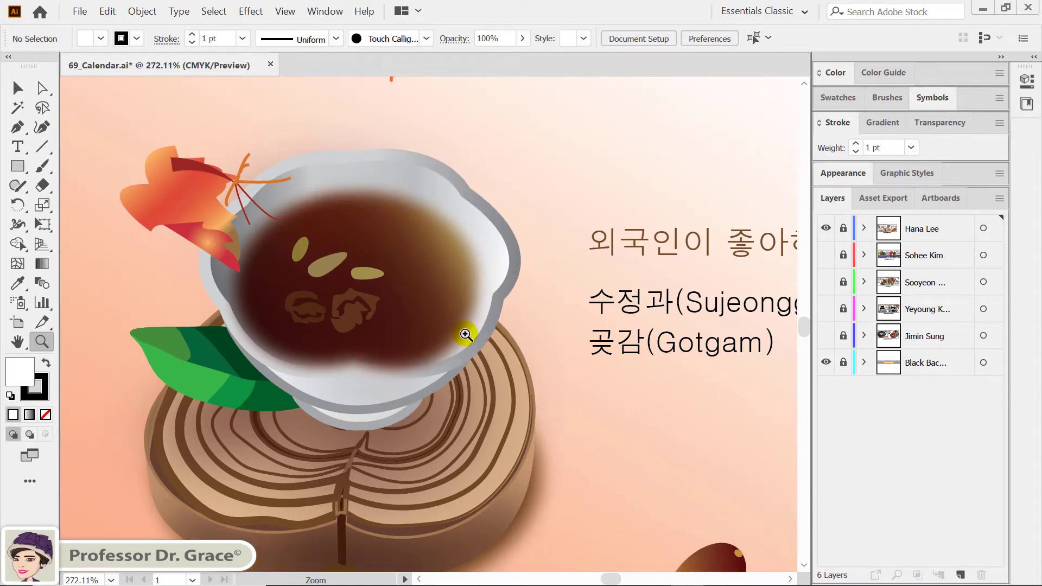
- Fit the whole calendar artboard, view it in Outline mode, then return to Preview
key(ctrl+0)
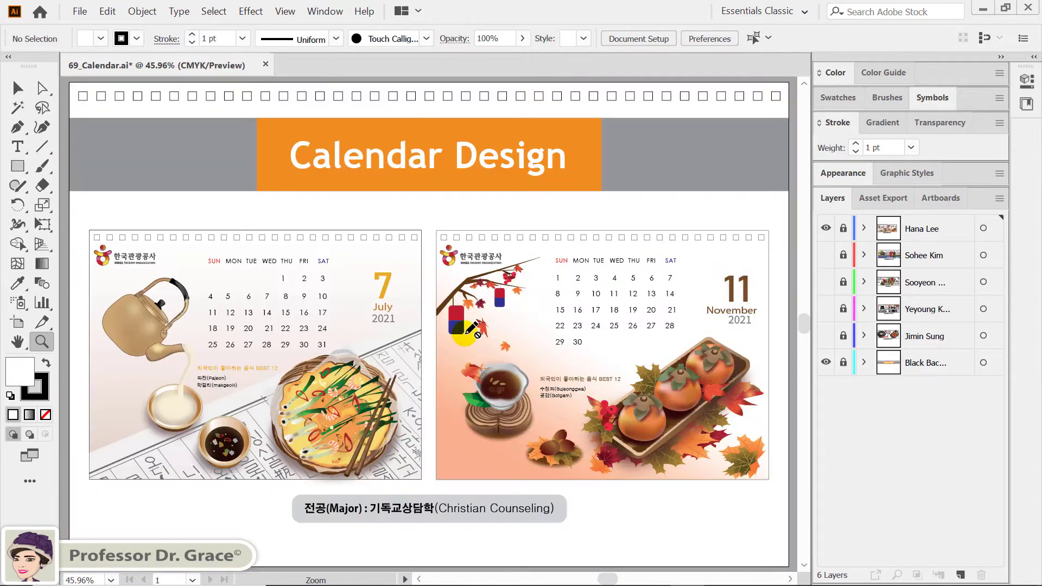
key(ctrl+y)
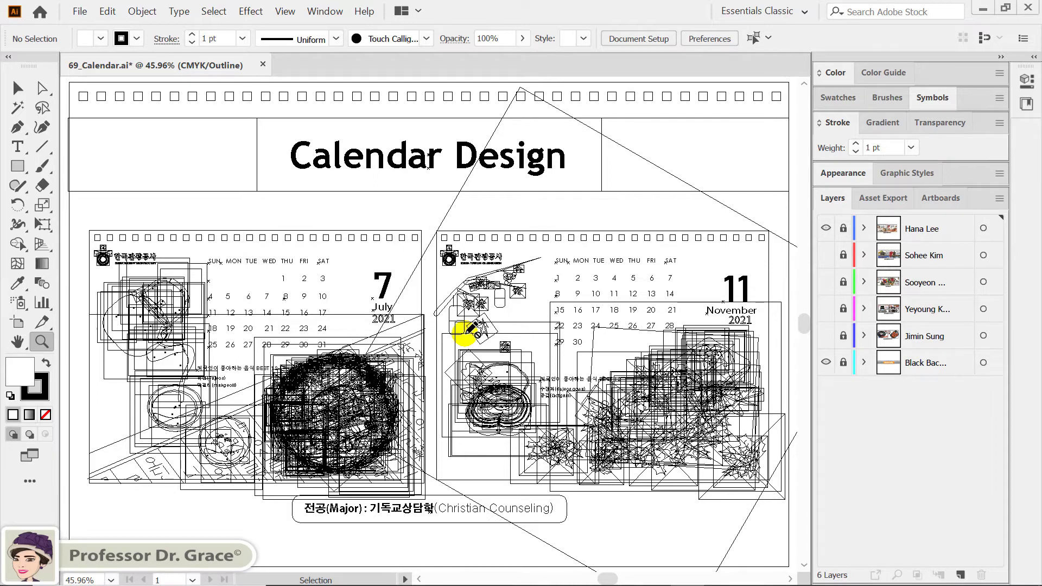
key(ctrl+y)
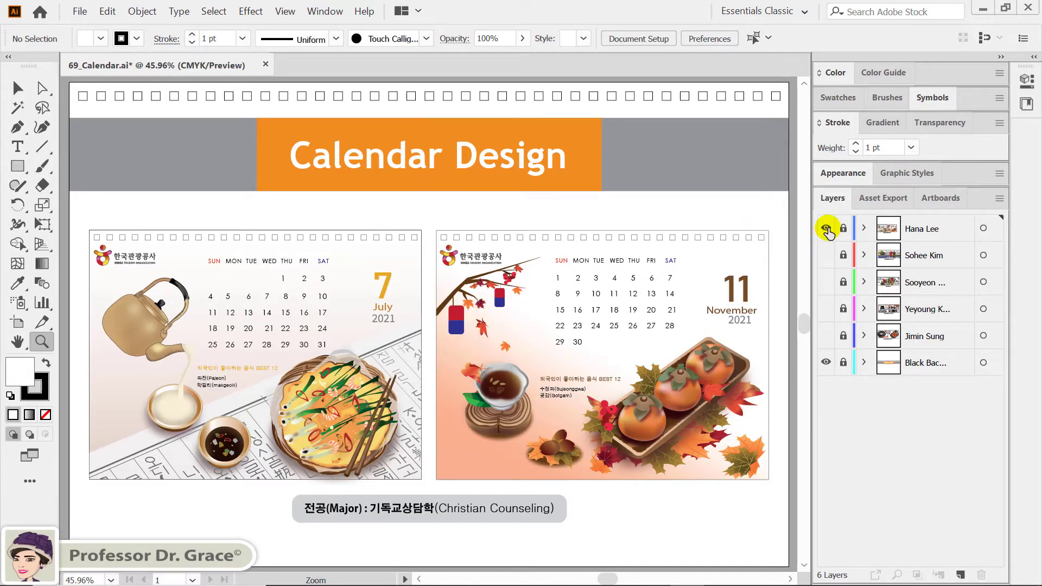
- Hide the first student's layer, show the second student's, and zoom into the March pavilion roof
click(825, 228)
click(825, 255)
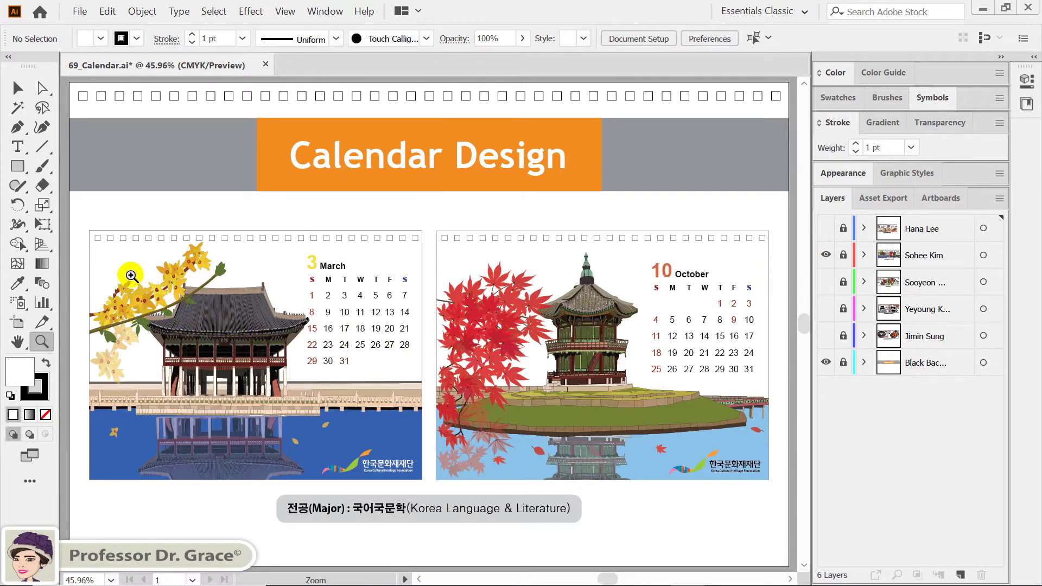
drag(110, 266, 219, 353)
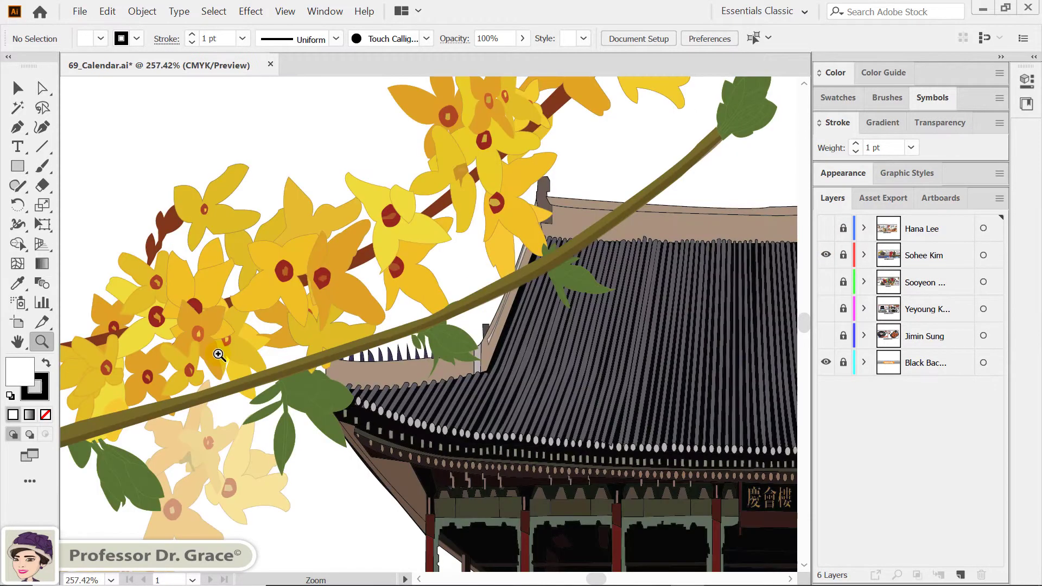
drag(591, 342, 372, 384)
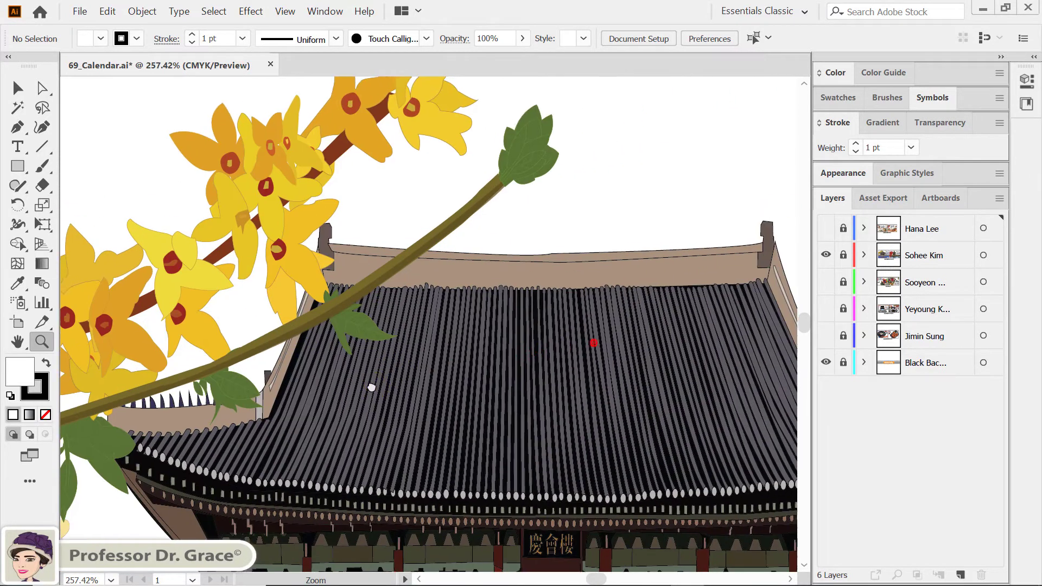
mouse_move(559, 407)
mouse_down()
mouse_move(507, 400)
mouse_move(488, 363)
mouse_up()
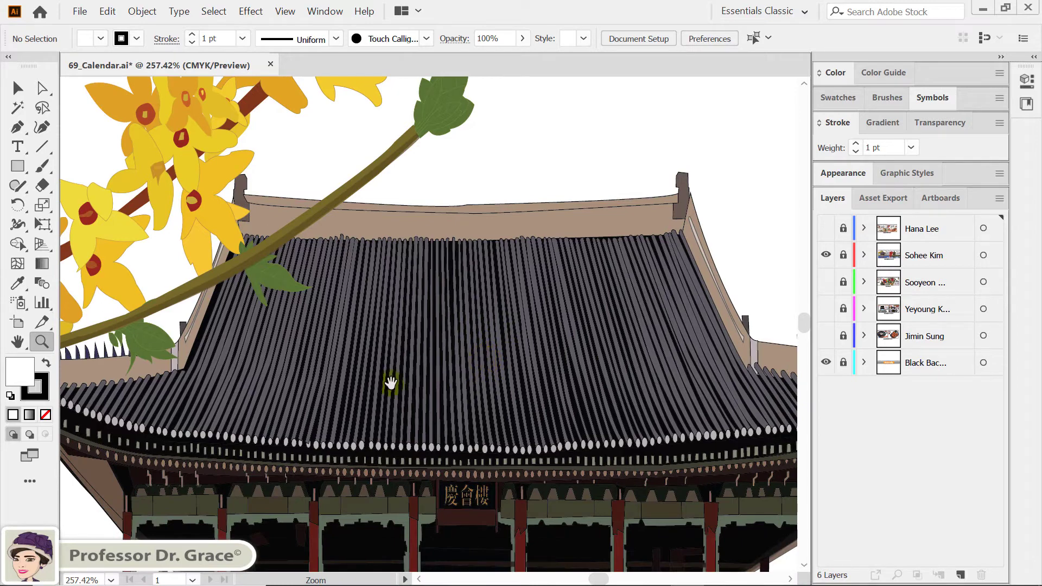
- Pan over the pavilion's name board, railings, pillars, flowering branch and March dates 15–31
mouse_move(391, 384)
mouse_down()
mouse_move(374, 340)
mouse_move(414, 295)
mouse_move(307, 304)
mouse_up()
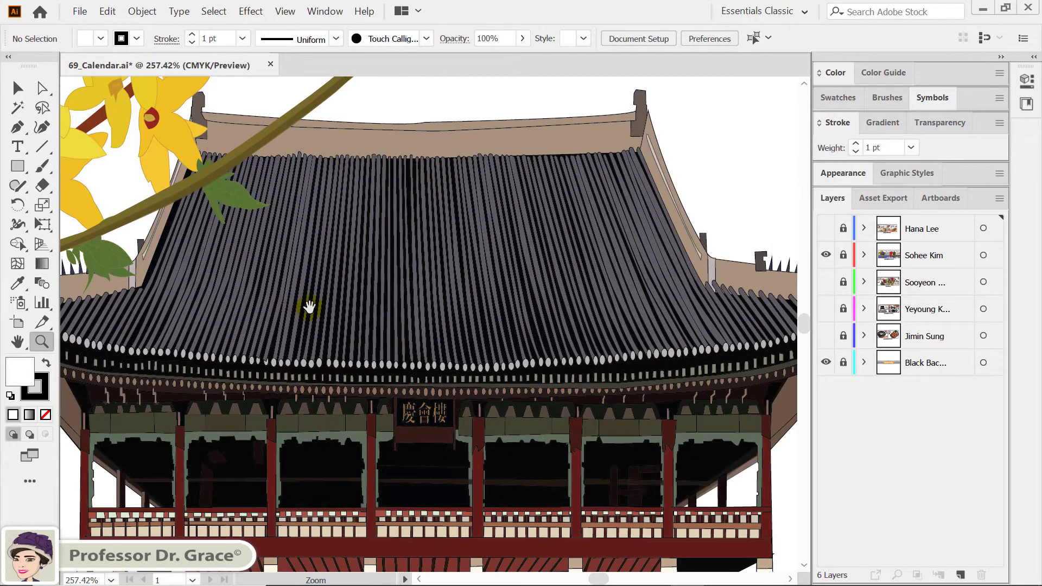
mouse_move(554, 339)
mouse_down()
mouse_move(412, 333)
mouse_move(487, 239)
mouse_up()
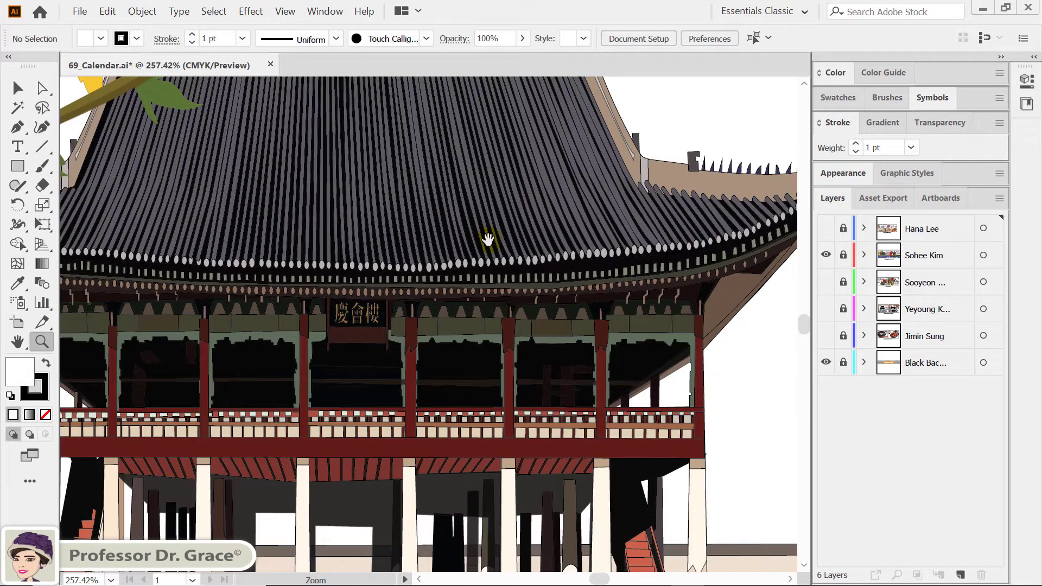
drag(320, 288, 367, 277)
mouse_move(302, 404)
mouse_down()
mouse_move(354, 360)
mouse_move(346, 324)
mouse_up()
drag(365, 425, 537, 413)
mouse_move(190, 434)
mouse_down()
mouse_move(270, 437)
mouse_move(540, 398)
mouse_move(398, 304)
mouse_move(255, 323)
mouse_up()
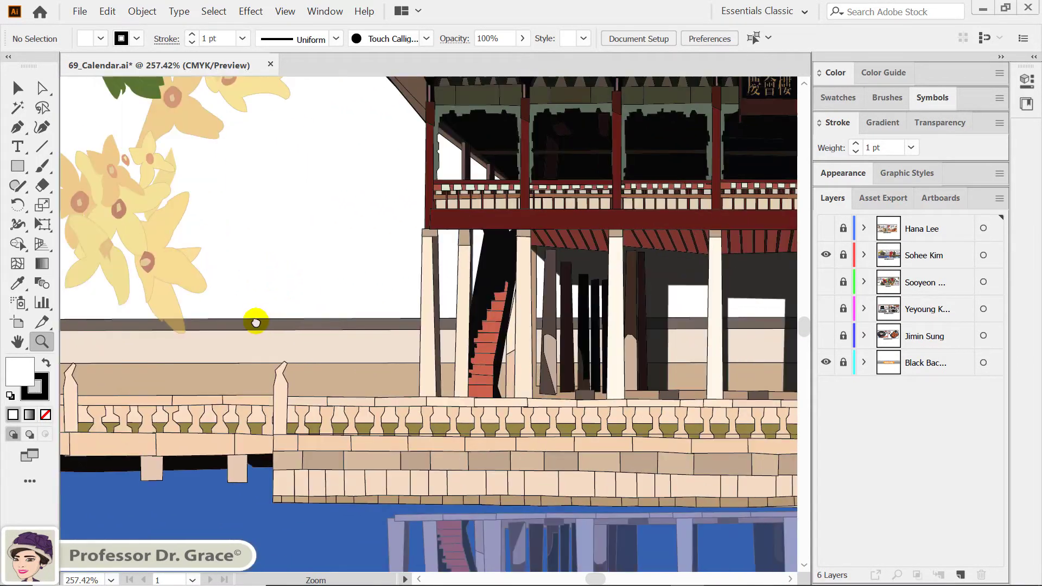
drag(542, 349, 149, 436)
mouse_move(310, 421)
mouse_down()
mouse_move(174, 408)
mouse_move(315, 503)
mouse_move(447, 572)
mouse_up()
mouse_move(314, 328)
mouse_down()
mouse_move(314, 429)
mouse_move(410, 518)
mouse_up()
- Review the pavilion's lower storeys, stairs and balustrade in Outline view, then return to Preview
key(ctrl+y)
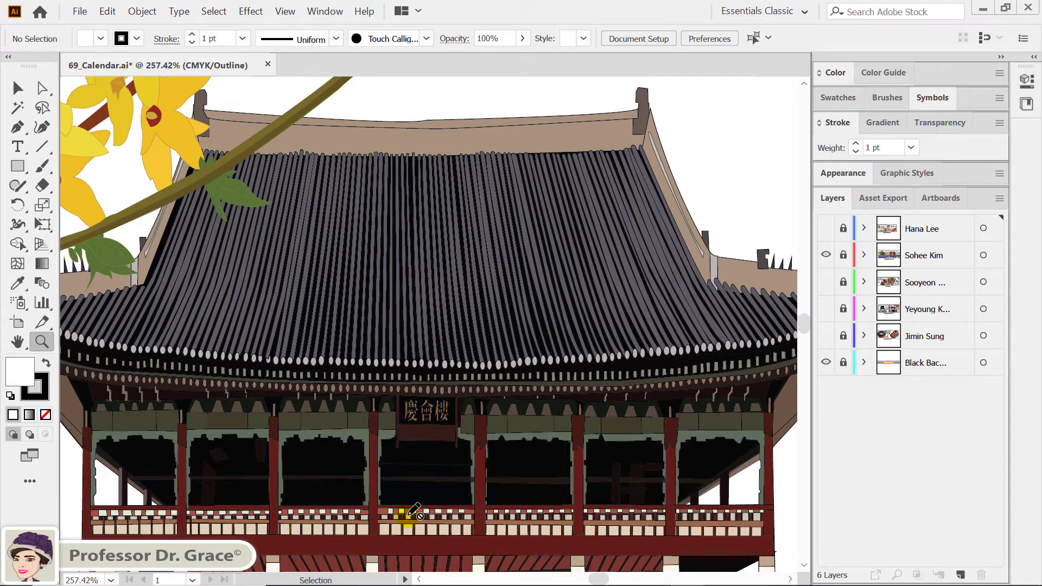
drag(427, 532, 415, 374)
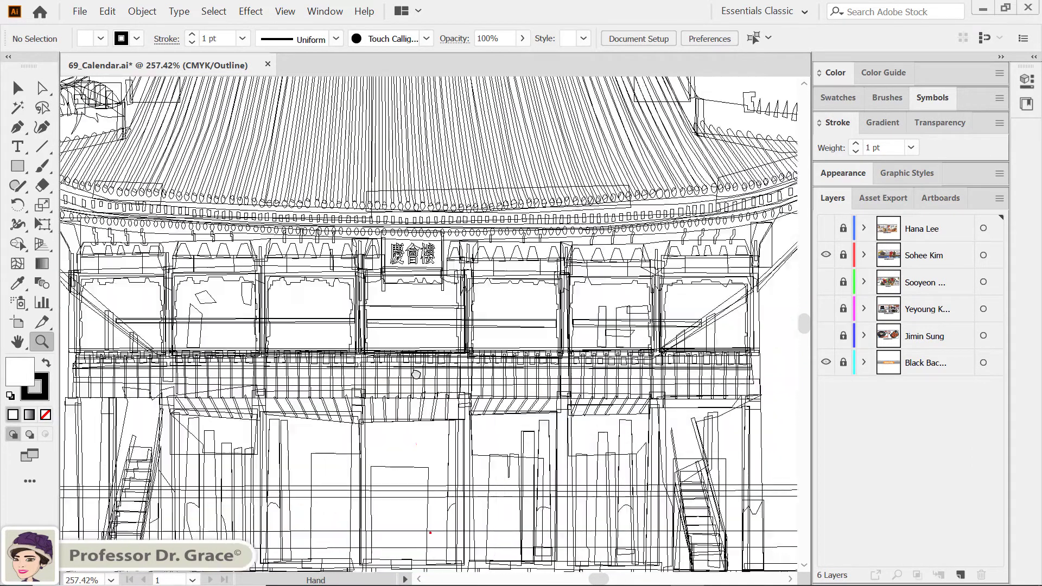
drag(400, 455, 399, 282)
mouse_move(397, 529)
mouse_down()
mouse_move(395, 417)
mouse_move(416, 236)
mouse_up()
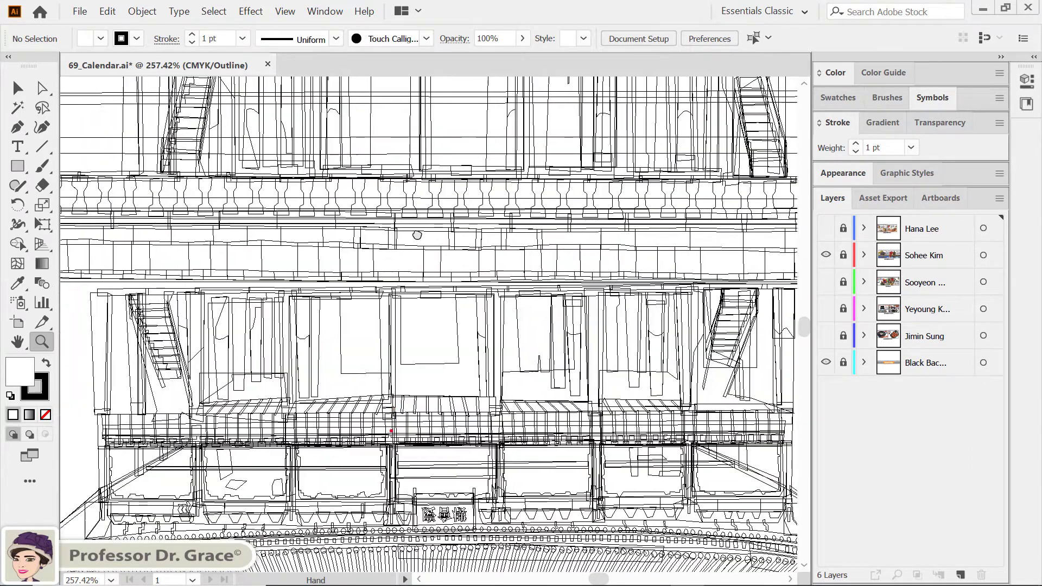
drag(397, 406, 401, 277)
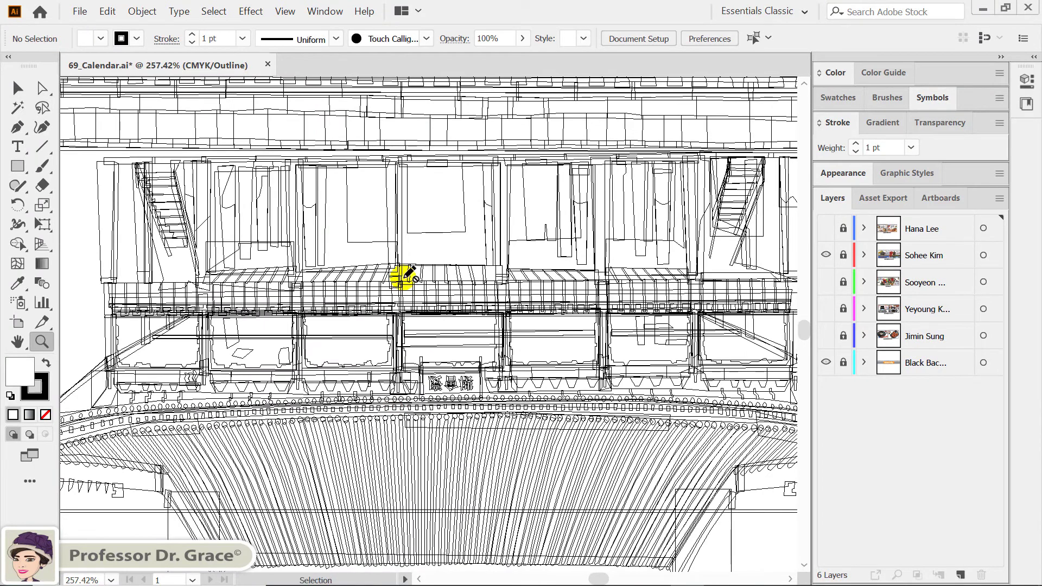
key(ctrl+y)
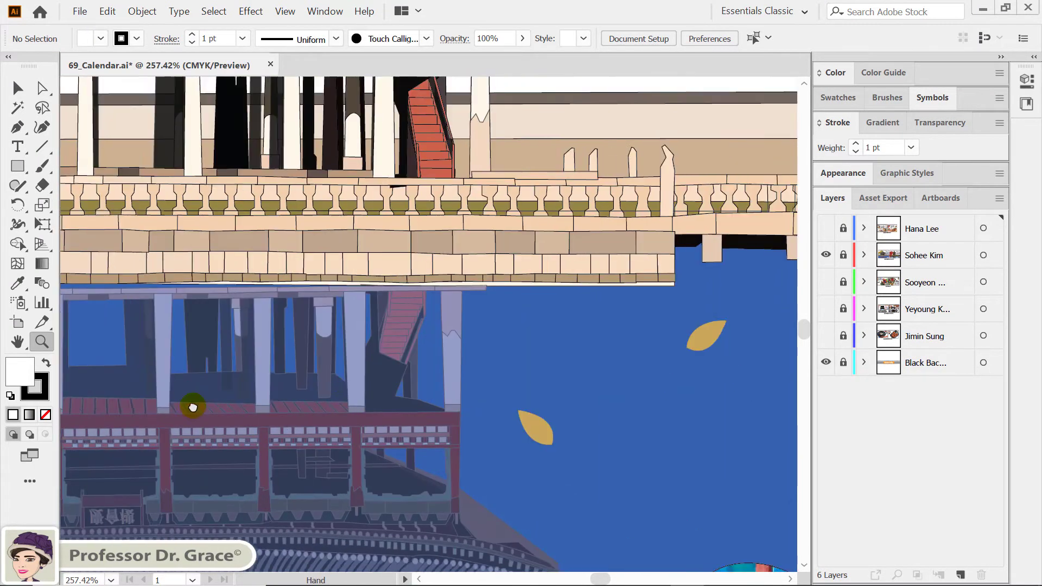
- Pan across the bridge and river to the March header and dates
drag(600, 268, 193, 407)
drag(609, 333, 215, 287)
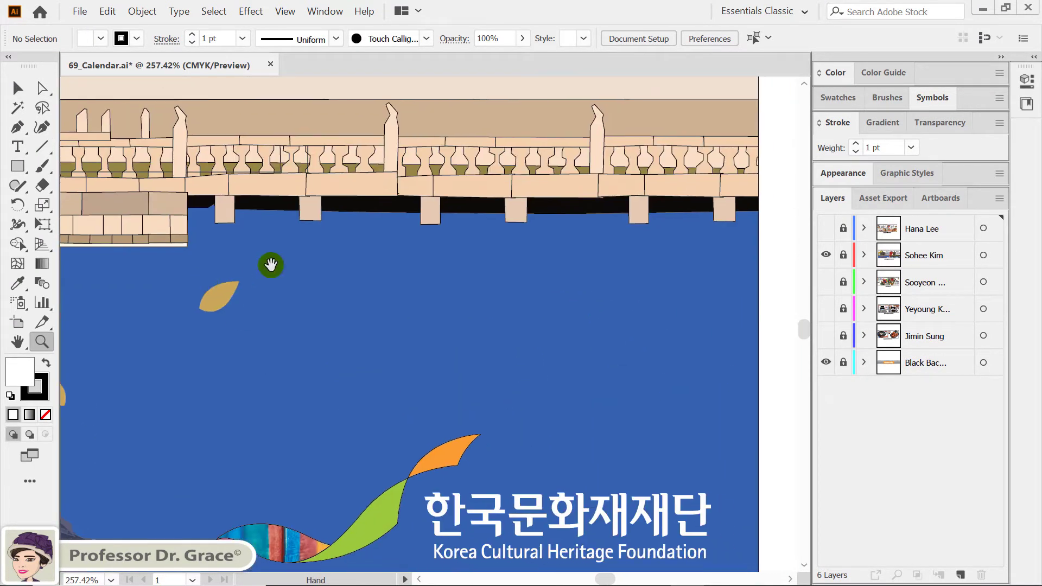
drag(269, 265, 424, 365)
mouse_move(407, 153)
mouse_down()
mouse_move(407, 351)
mouse_move(570, 414)
mouse_up()
drag(526, 121, 574, 293)
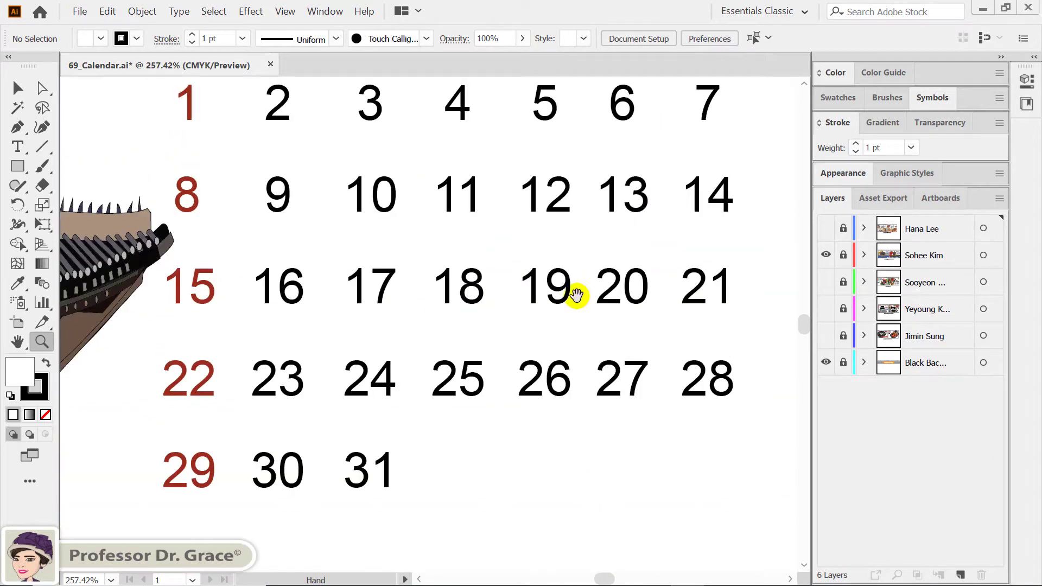
mouse_move(572, 235)
mouse_down()
mouse_move(558, 376)
mouse_move(608, 378)
mouse_move(596, 414)
mouse_up()
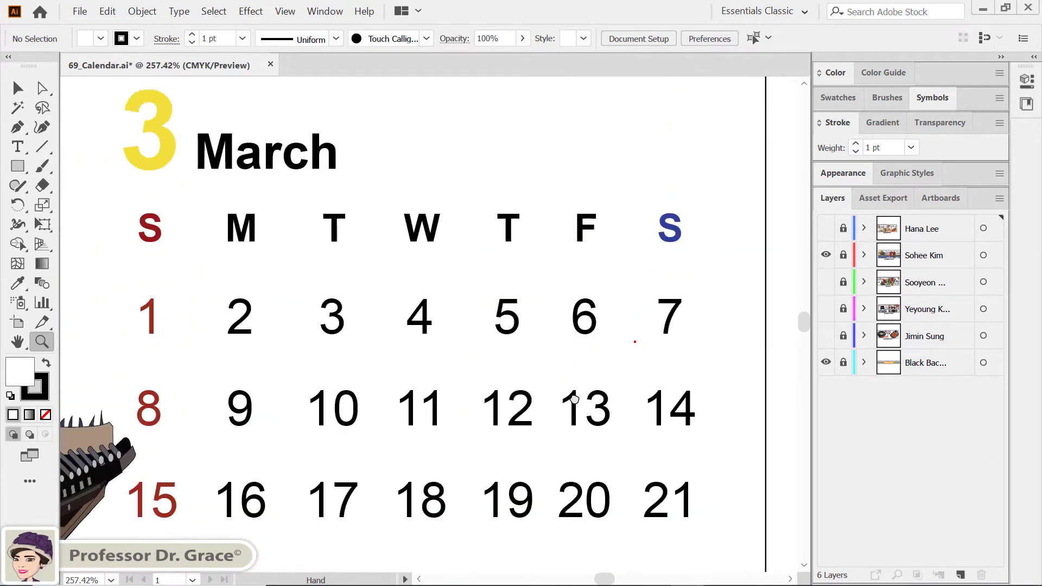
- Pan over to the red maple leaves and the October pagoda roof
drag(515, 391, 298, 344)
drag(716, 277, 451, 298)
drag(564, 269, 244, 267)
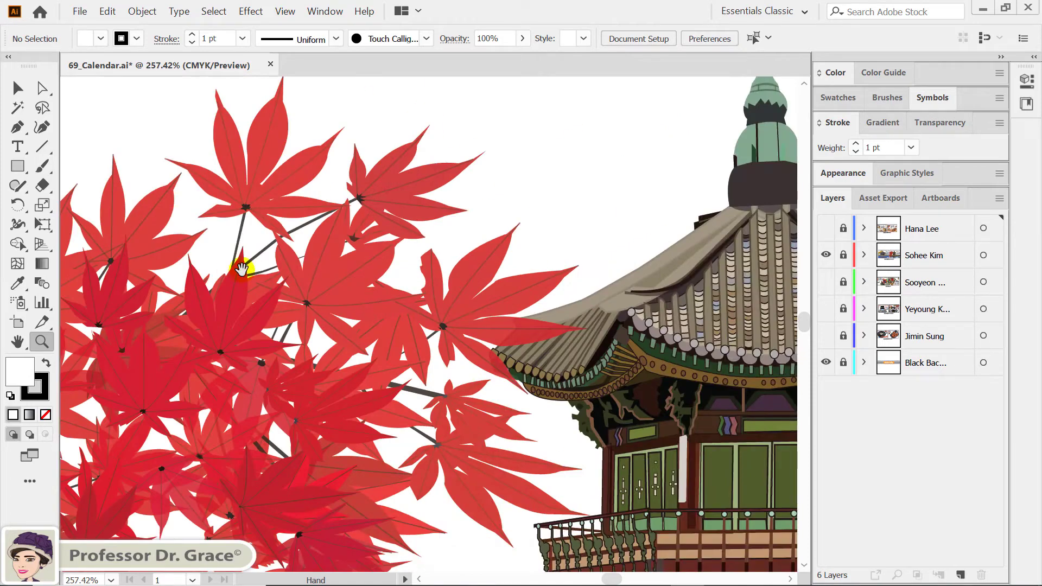
drag(451, 282, 158, 287)
drag(369, 278, 317, 295)
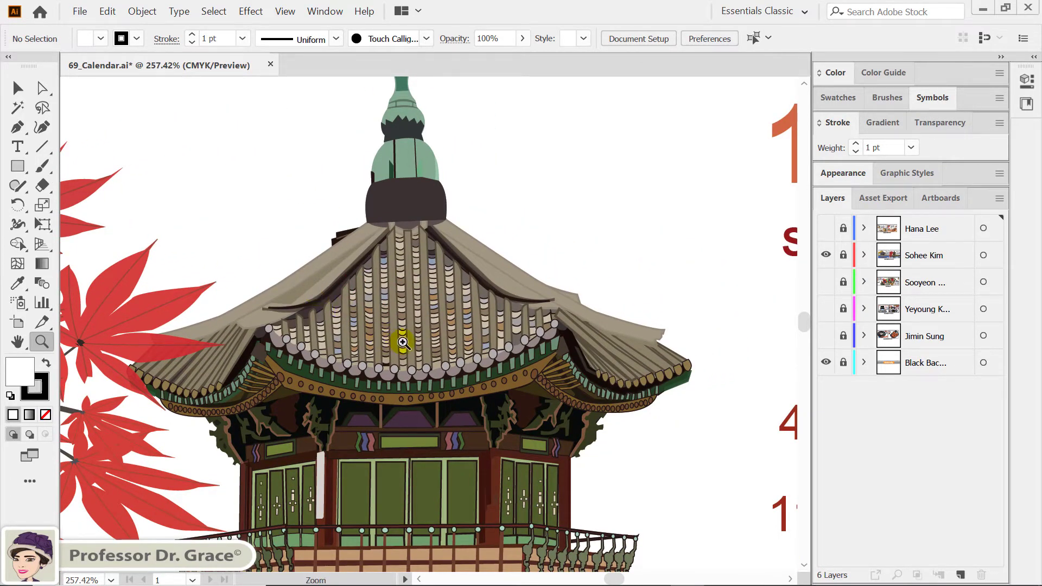
- Zoom to 465% on the pagoda roof in Outline view, then check its upper storey in colour
key(ctrl+y)
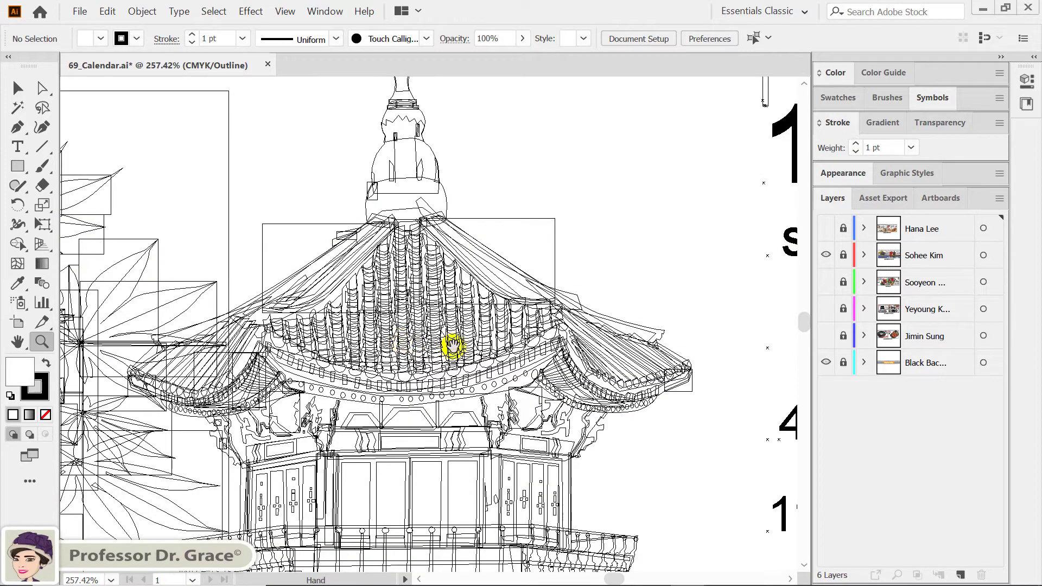
drag(465, 348, 467, 400)
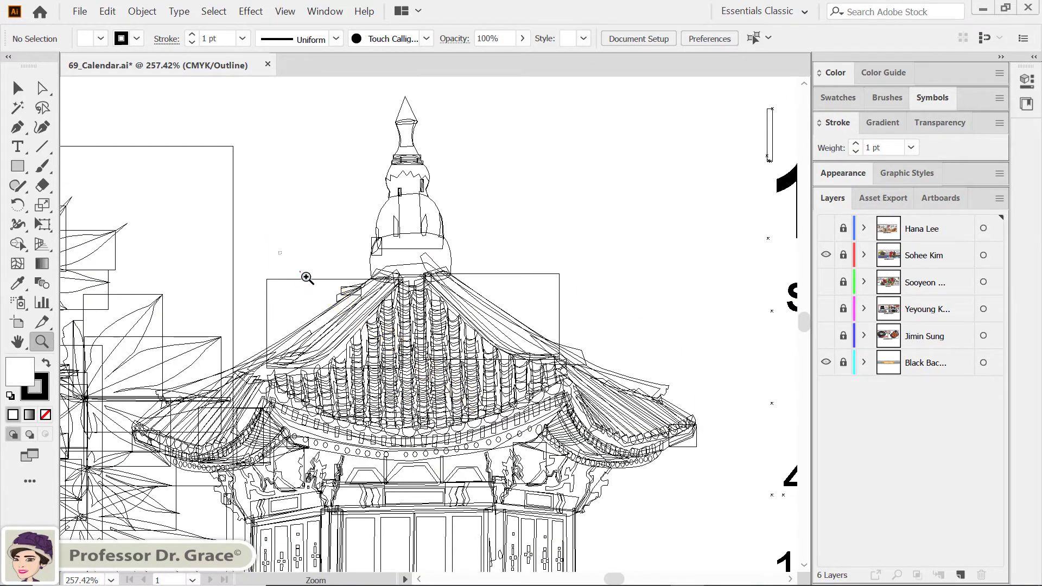
drag(305, 277, 586, 525)
drag(514, 515, 516, 321)
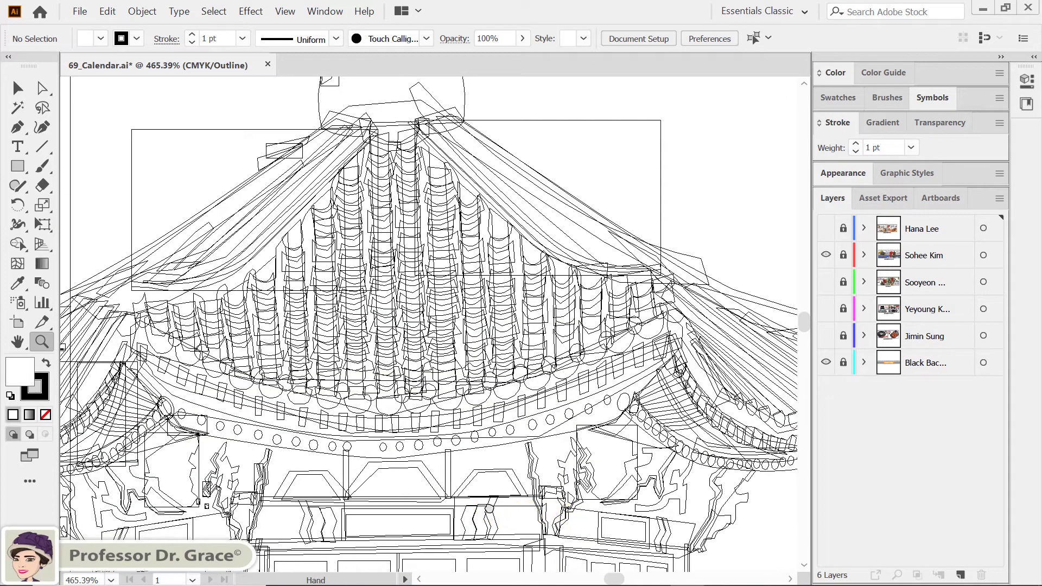
mouse_move(374, 430)
mouse_down()
mouse_move(461, 304)
mouse_move(414, 300)
mouse_move(410, 357)
mouse_up()
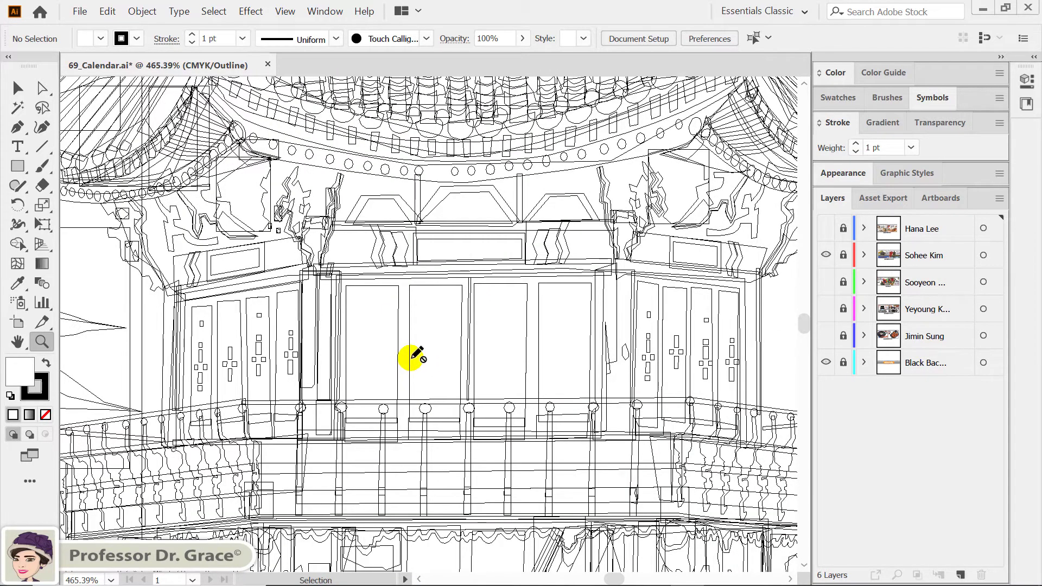
key(ctrl+y)
drag(462, 287, 461, 397)
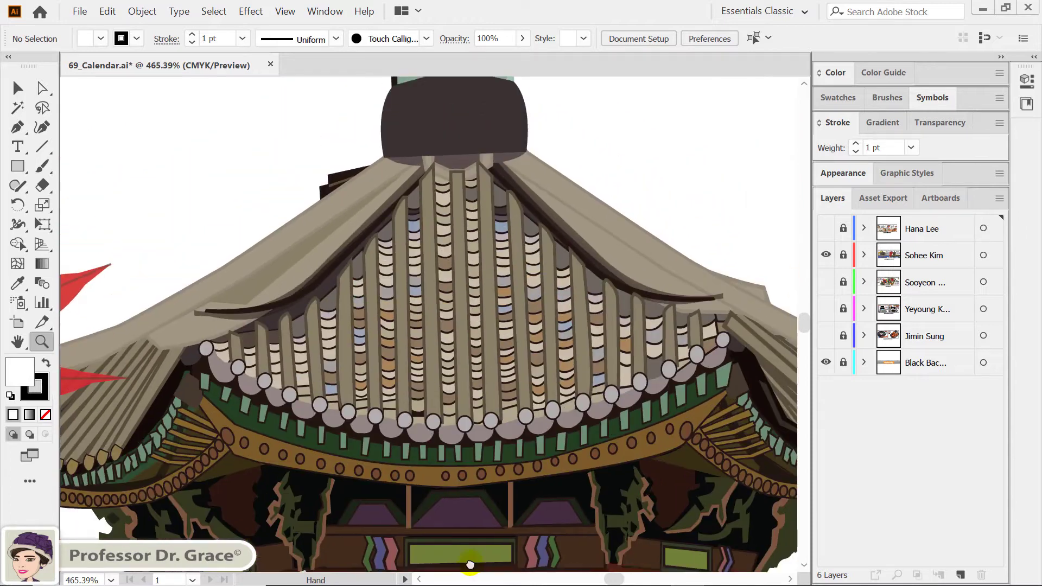
- Pan down the pagoda from its roof finial past the green doors and balcony to the stone base
mouse_move(419, 283)
mouse_down()
mouse_move(421, 456)
mouse_move(459, 535)
mouse_move(478, 384)
mouse_move(538, 268)
mouse_up()
drag(487, 426, 316, 270)
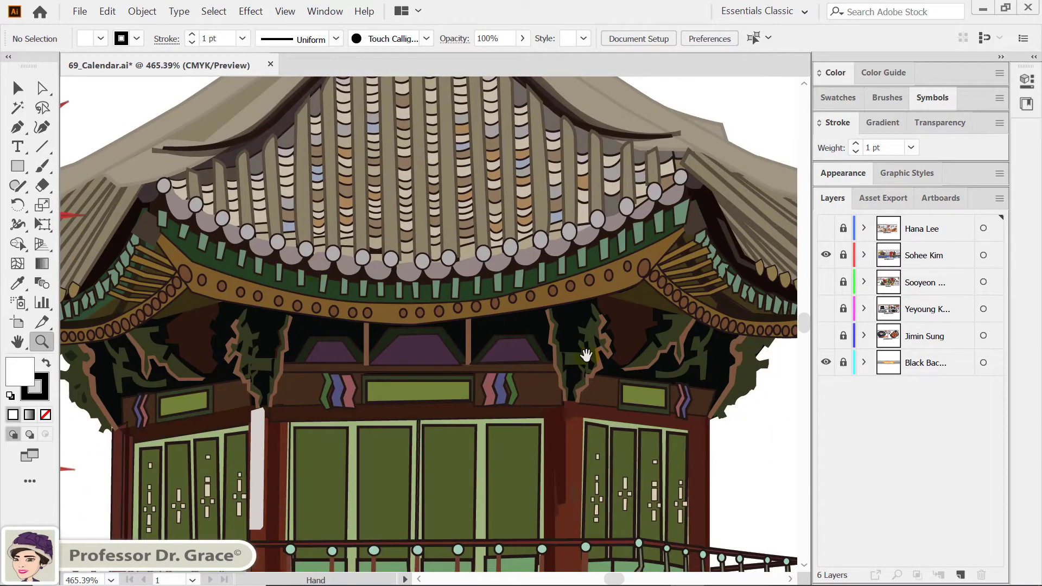
drag(586, 356, 548, 252)
drag(548, 380, 521, 282)
mouse_move(481, 389)
mouse_down()
mouse_move(592, 408)
mouse_move(609, 395)
mouse_move(565, 314)
mouse_up()
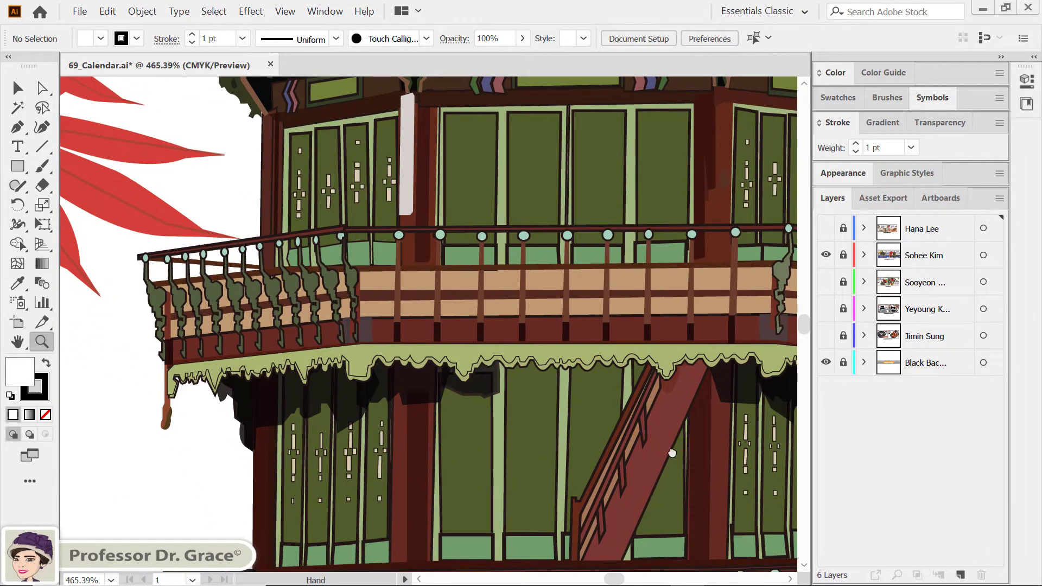
mouse_move(671, 453)
mouse_down()
mouse_move(681, 448)
mouse_move(493, 339)
mouse_move(531, 244)
mouse_up()
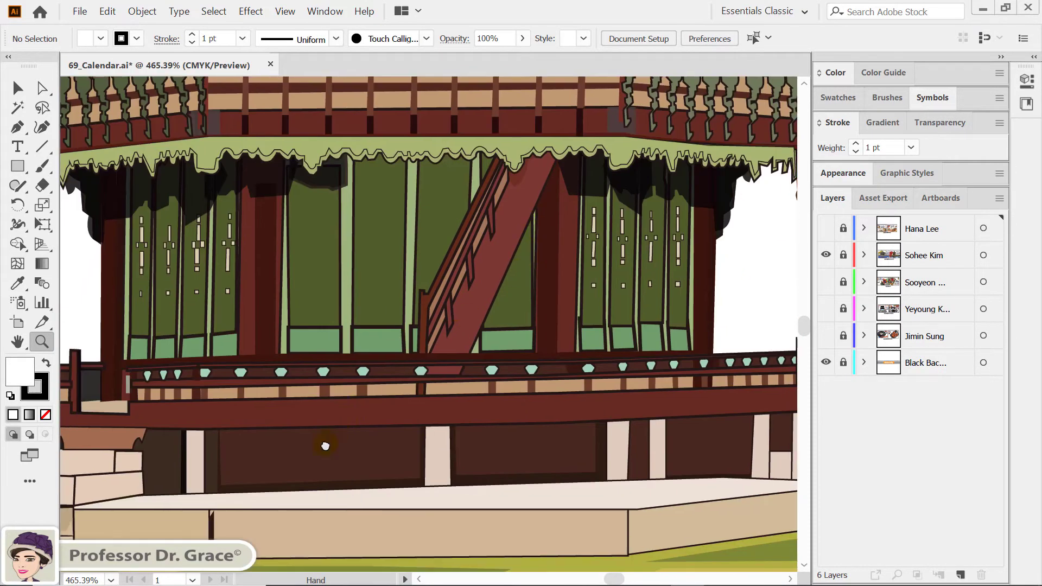
- Pan over the stone stairs and grass to the October dates 11, 18 and 25
mouse_move(325, 446)
mouse_down()
mouse_move(539, 342)
mouse_move(649, 331)
mouse_up()
mouse_move(444, 464)
mouse_down()
mouse_move(649, 393)
mouse_move(686, 395)
mouse_move(677, 347)
mouse_move(496, 338)
mouse_move(221, 360)
mouse_up()
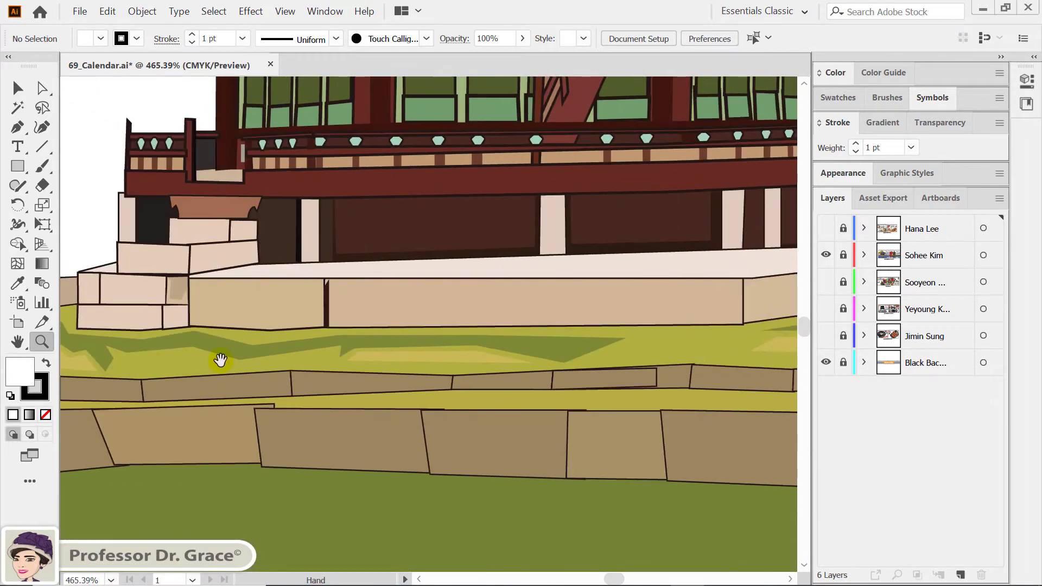
drag(639, 402, 105, 412)
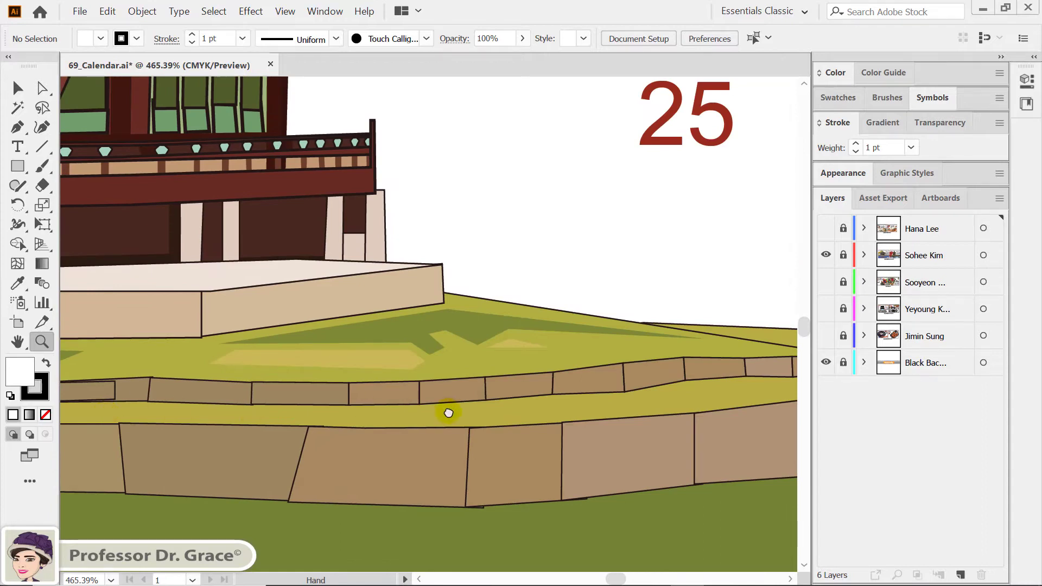
drag(448, 413, 153, 473)
drag(433, 345, 294, 476)
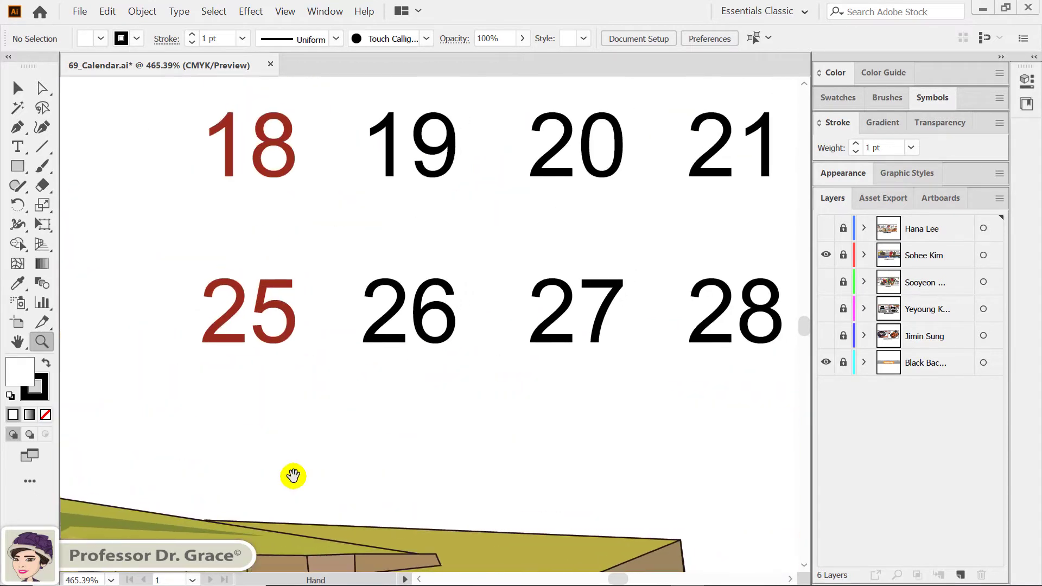
drag(510, 217, 379, 402)
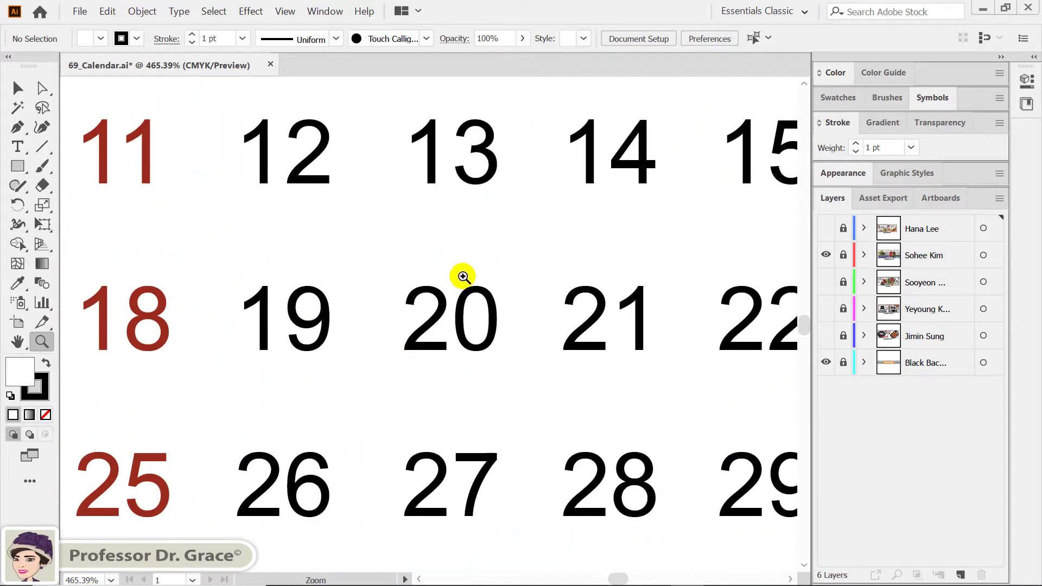
- Fit the artboard, then hide the March/October layer and show the June/December layer
key(ctrl+0)
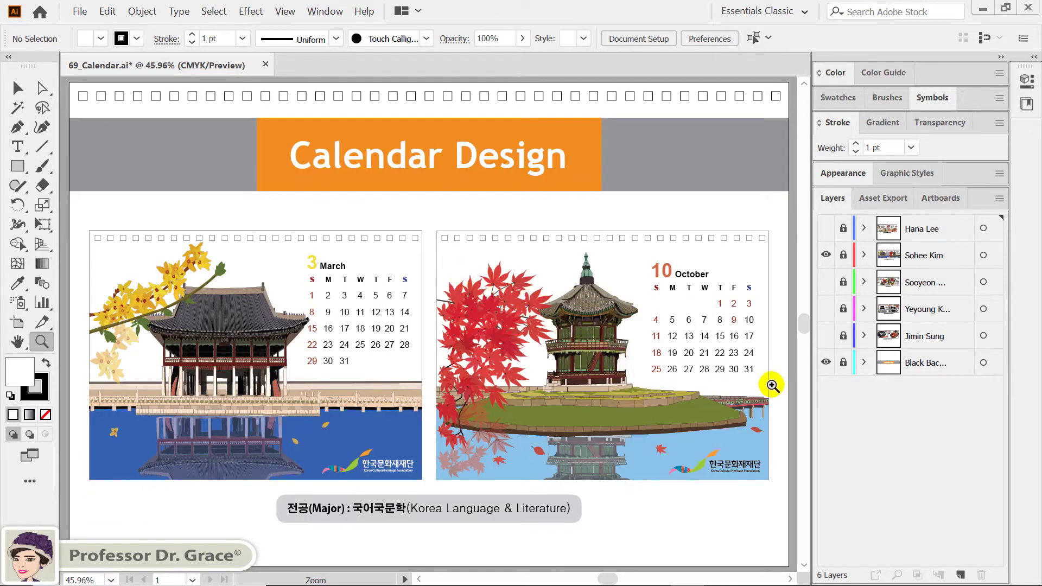
click(826, 255)
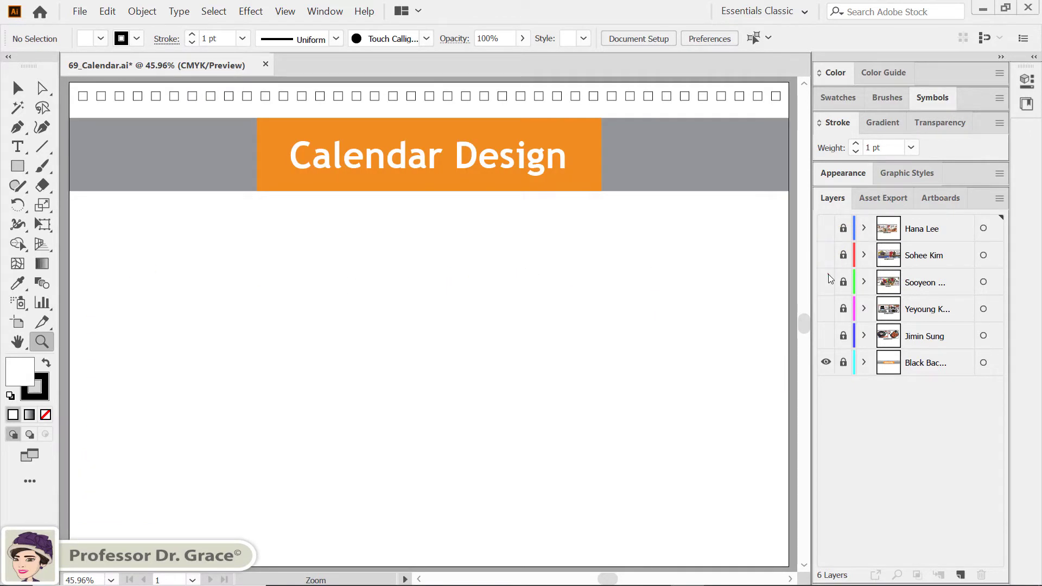
click(826, 282)
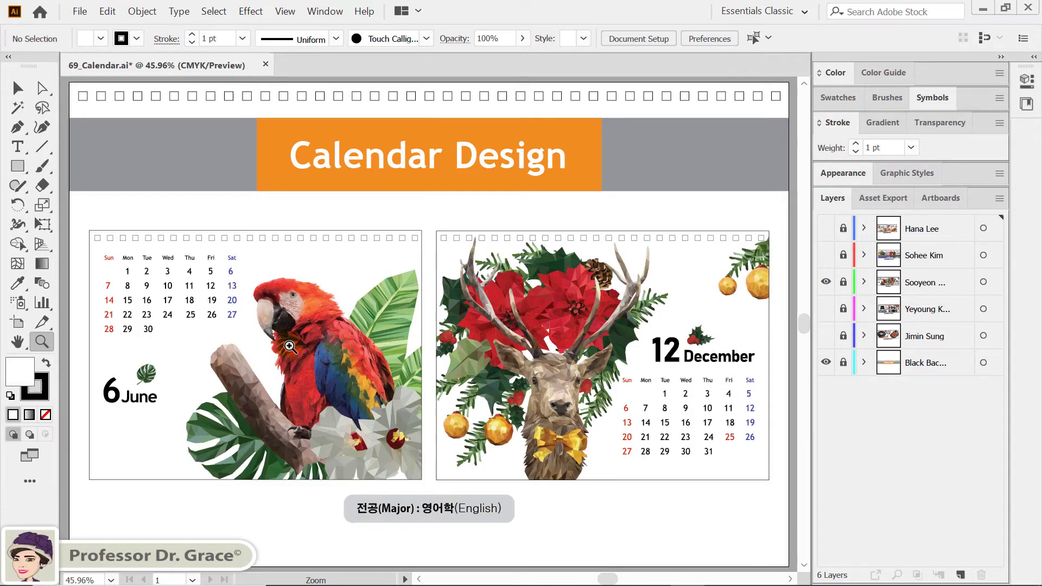
- Zoom in on the June parrot and Sat column, viewing them in Outline then colour
drag(237, 277, 387, 434)
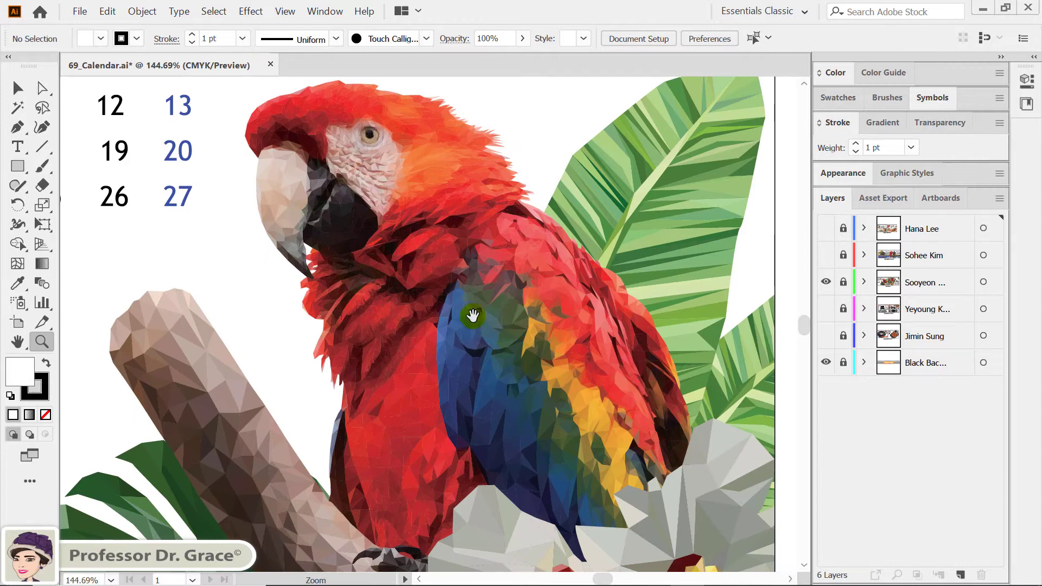
drag(473, 315, 431, 369)
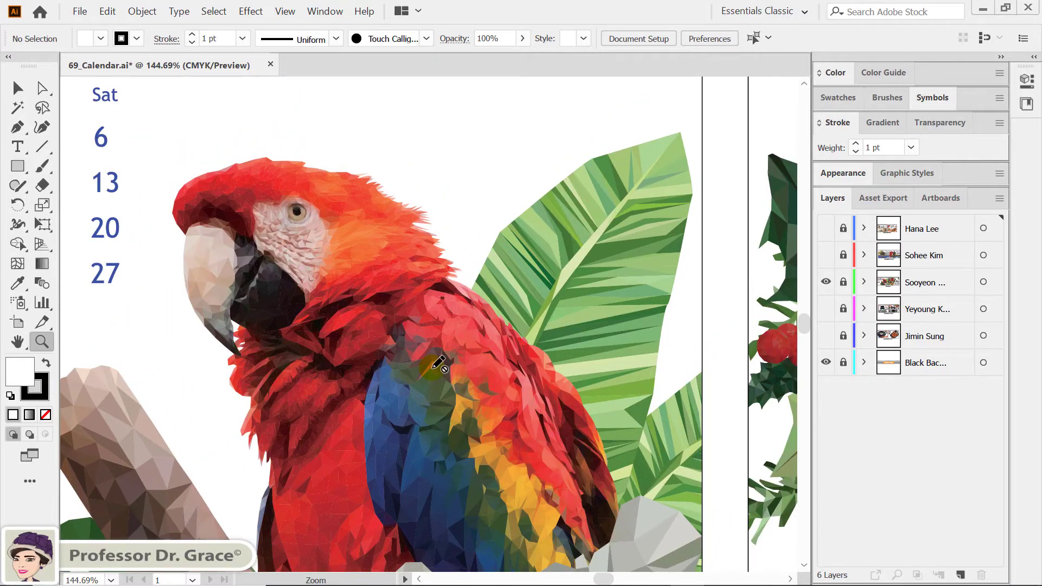
key(ctrl+y)
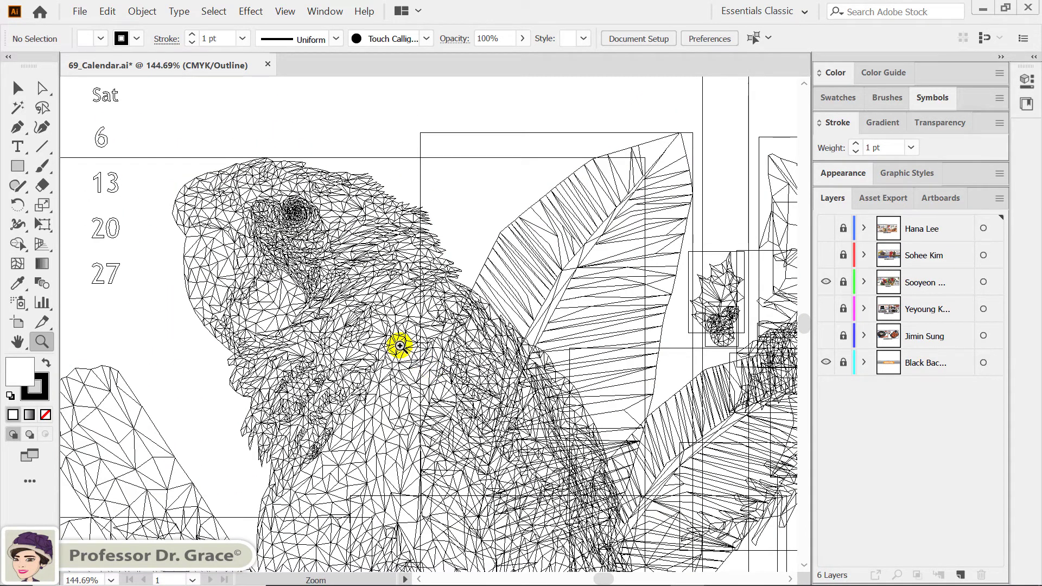
click(403, 343)
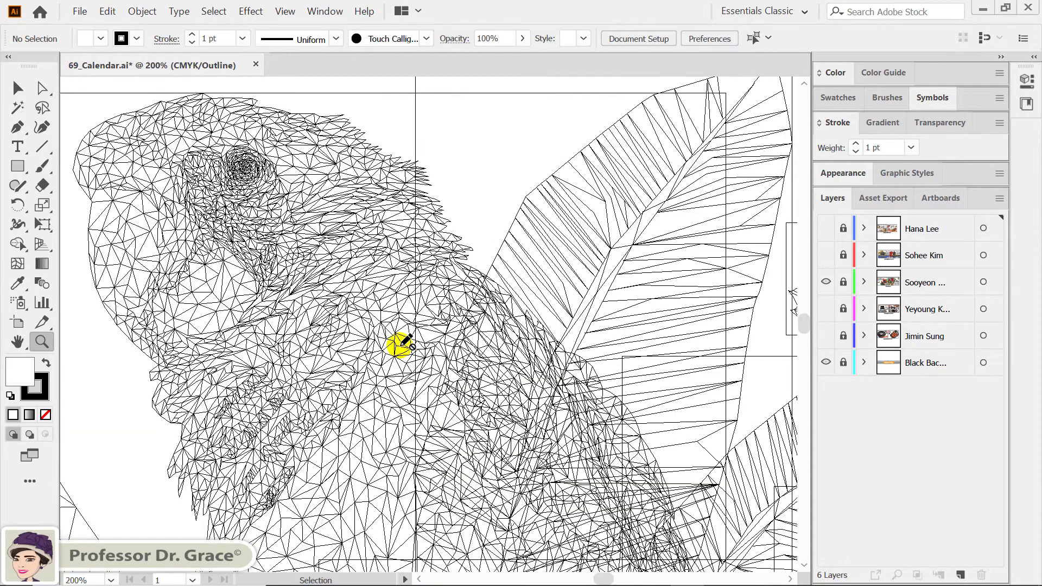
drag(399, 343, 443, 380)
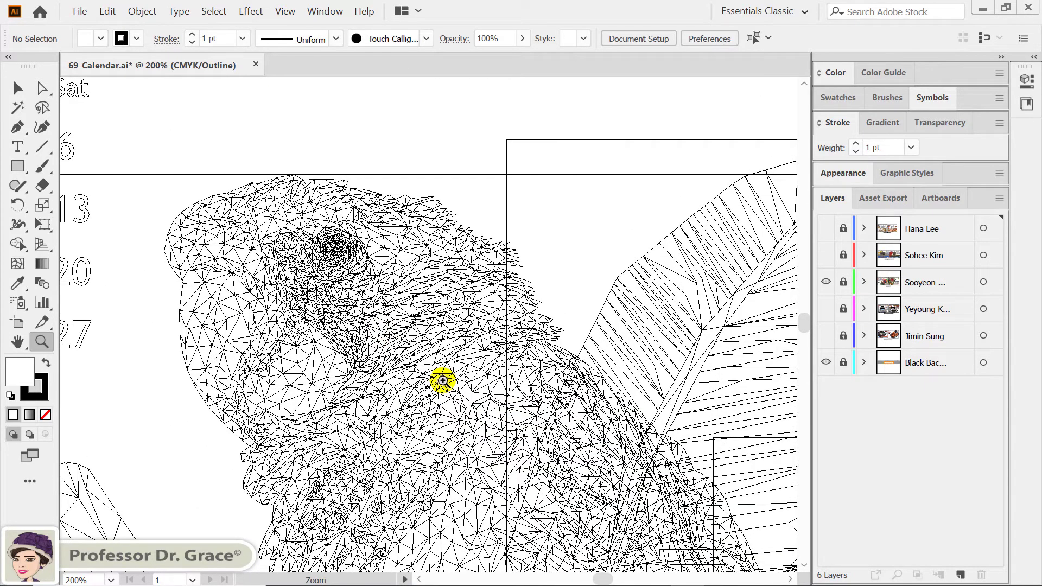
key(ctrl+y)
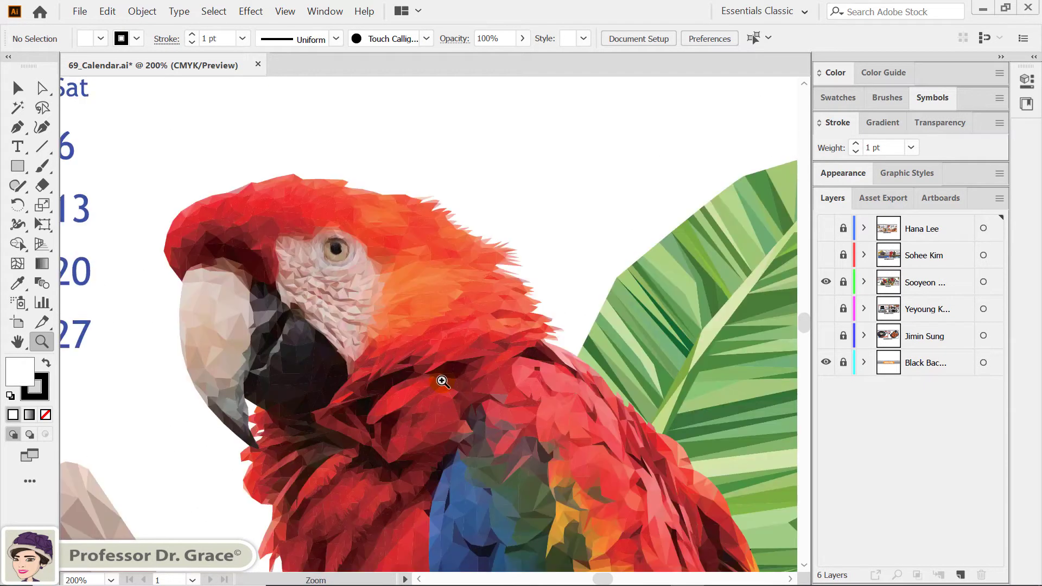
- Pan from the parrot's body, branch and white flowers across to the December holly, ornaments and deer
mouse_move(454, 419)
mouse_down()
mouse_move(316, 428)
mouse_move(356, 297)
mouse_up()
drag(273, 417, 435, 382)
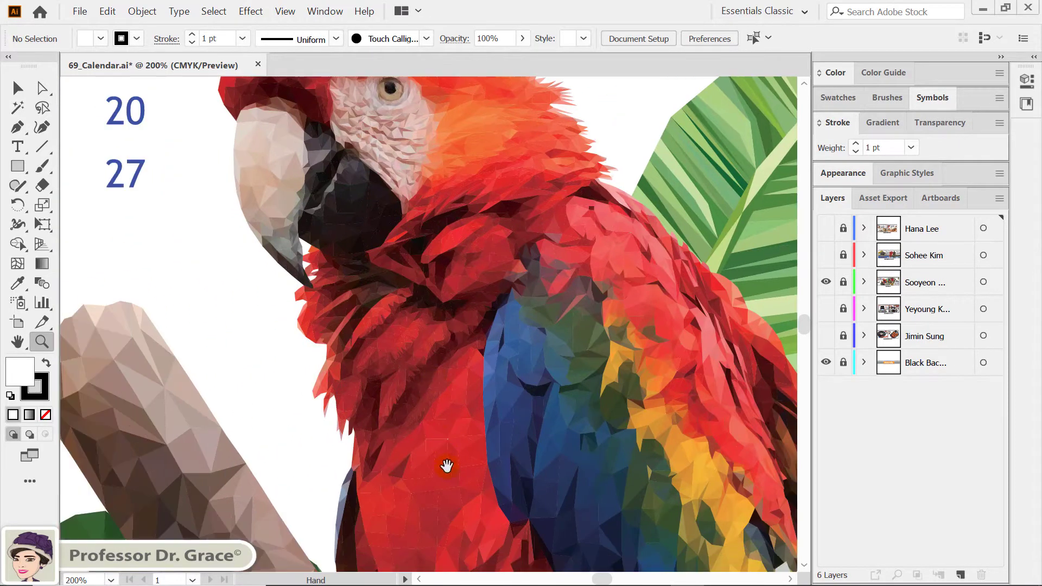
mouse_move(446, 466)
mouse_down()
mouse_move(454, 400)
mouse_move(427, 318)
mouse_up()
drag(538, 414, 447, 324)
mouse_move(356, 400)
mouse_down()
mouse_move(671, 495)
mouse_move(491, 326)
mouse_up()
drag(658, 444, 291, 469)
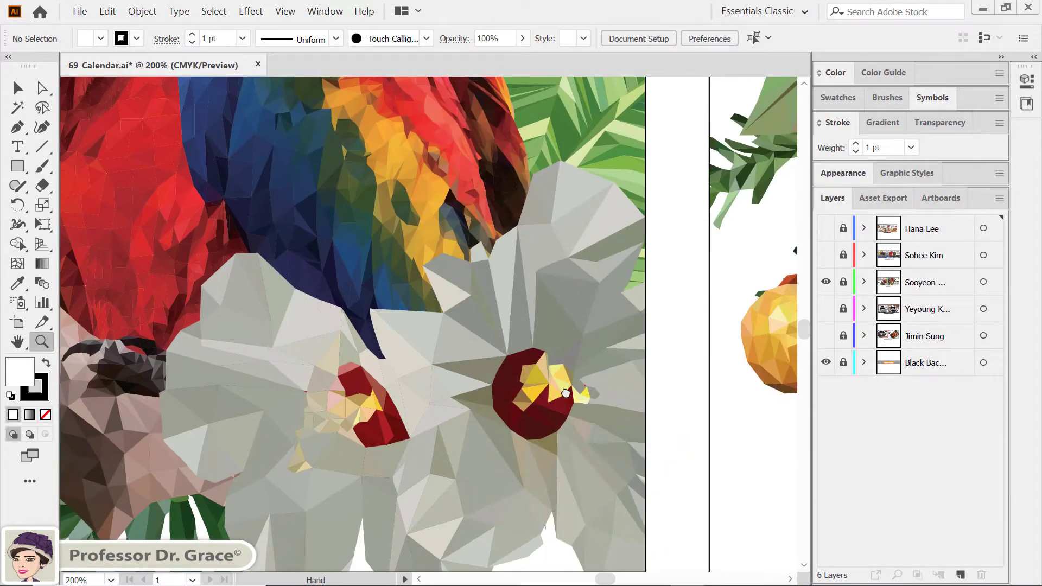
drag(565, 393, 320, 395)
drag(548, 334, 267, 415)
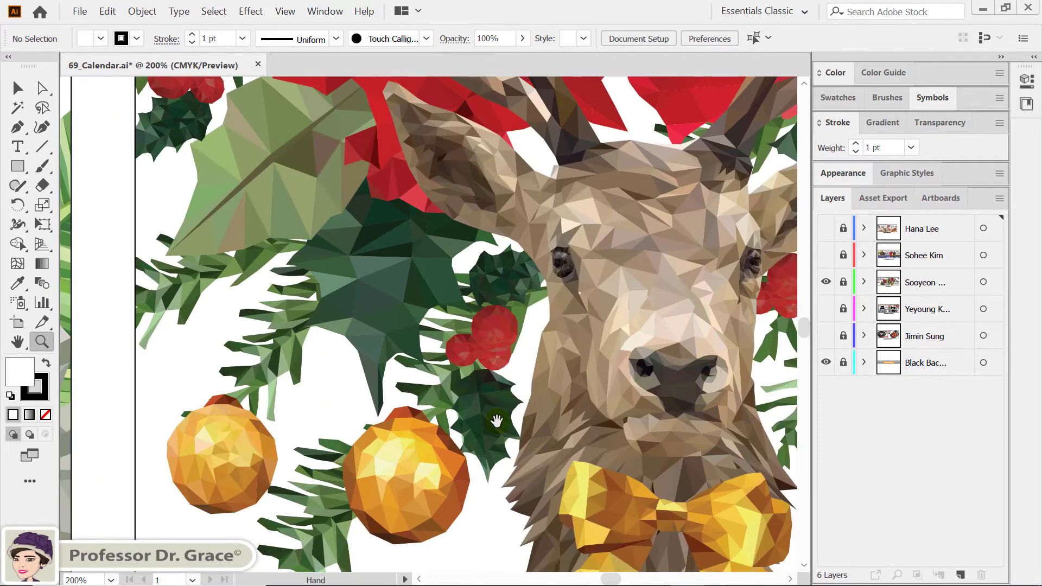
- Inspect the deer's face and antlers, toggling Outline view on and back off
mouse_move(497, 421)
mouse_down()
mouse_move(315, 309)
mouse_move(301, 256)
mouse_up()
drag(304, 299, 304, 391)
drag(347, 304, 341, 446)
key(ctrl+y)
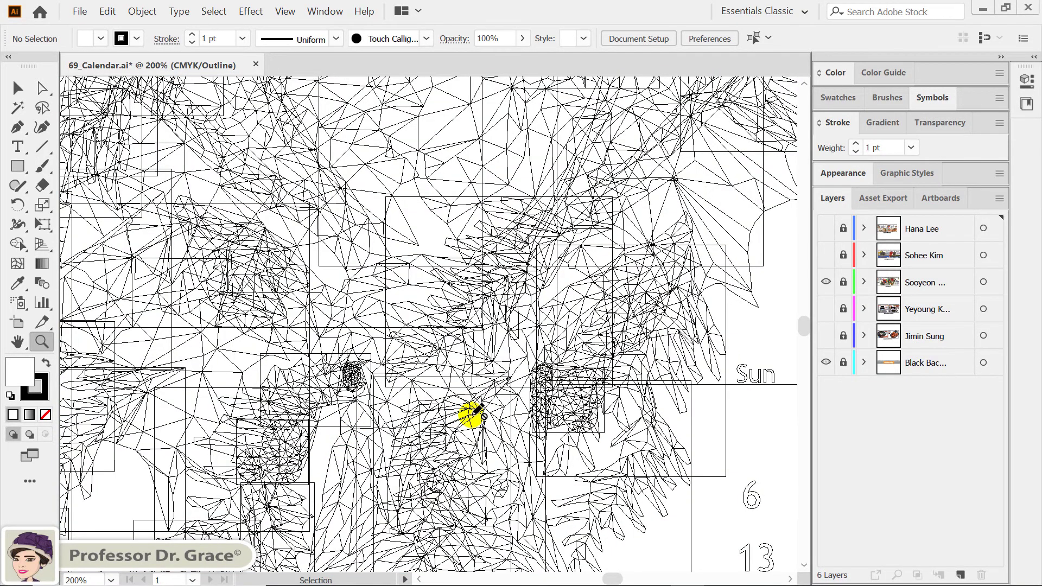
key(ctrl+y)
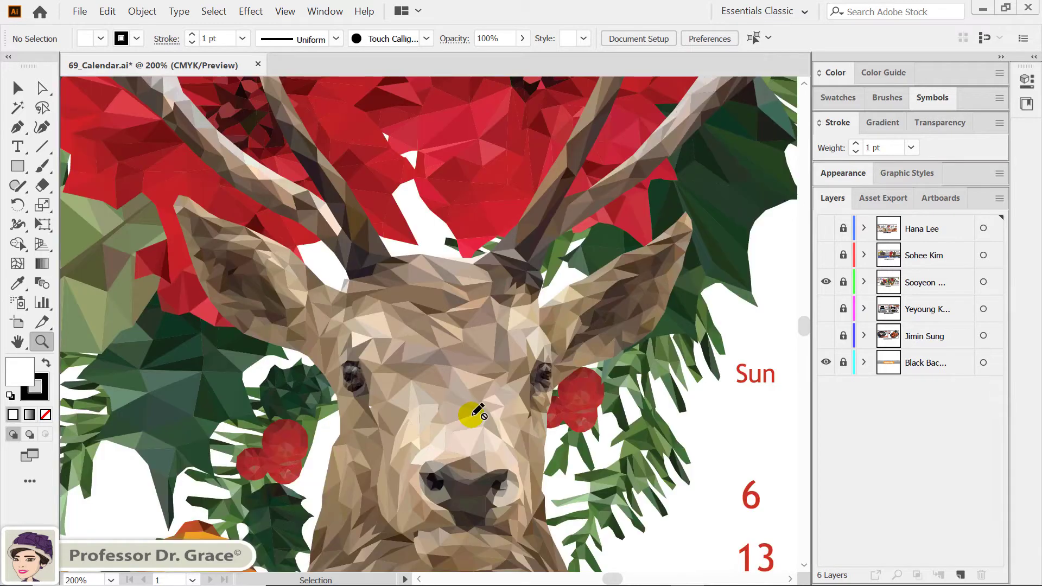
- Pan over the poinsettia, page top and 12 December dates, then fit the whole artboard
key(space)
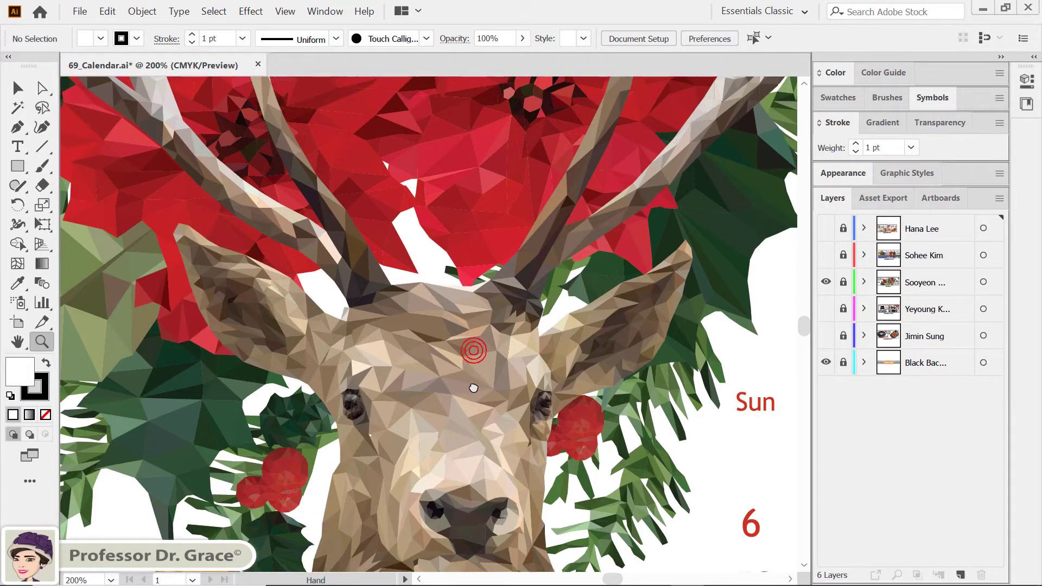
drag(473, 352, 472, 497)
mouse_move(412, 314)
mouse_down()
mouse_move(481, 411)
mouse_move(516, 437)
mouse_up()
drag(405, 348, 430, 418)
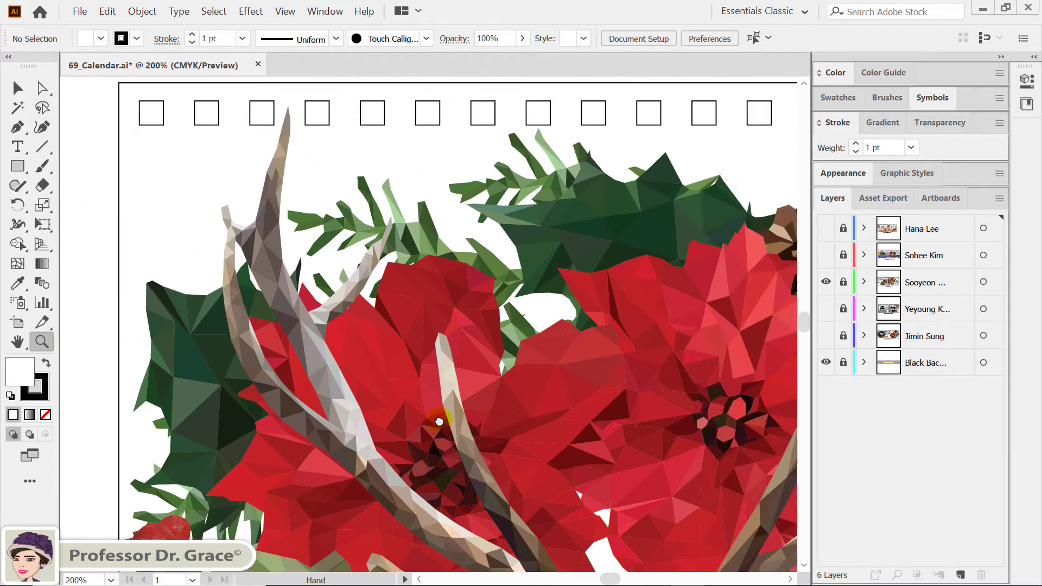
drag(315, 414, 445, 419)
mouse_move(561, 444)
mouse_down()
mouse_move(341, 344)
mouse_move(321, 275)
mouse_up()
mouse_move(461, 404)
mouse_down()
mouse_move(360, 299)
mouse_move(328, 243)
mouse_up()
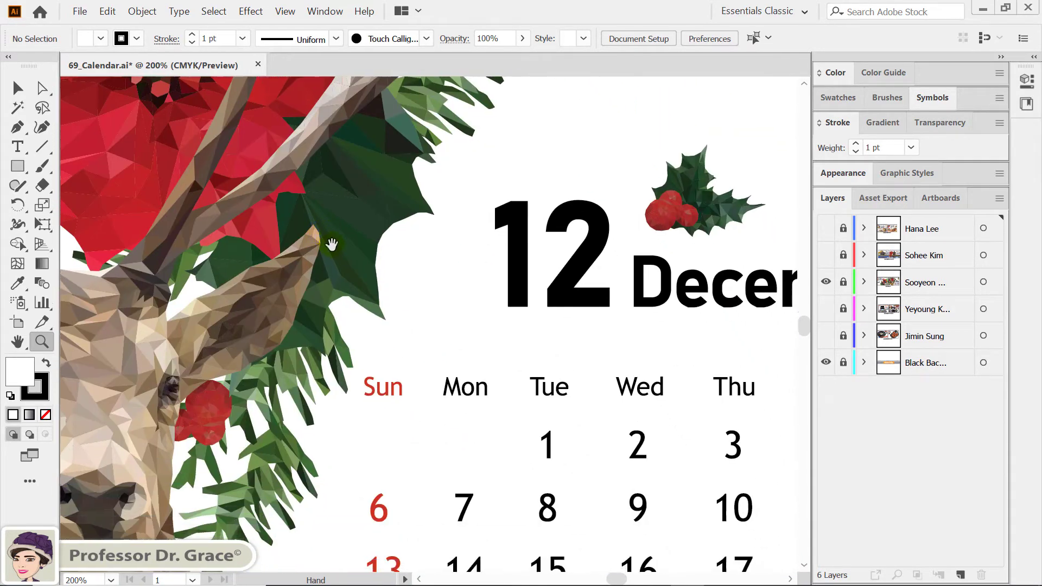
drag(473, 373, 482, 269)
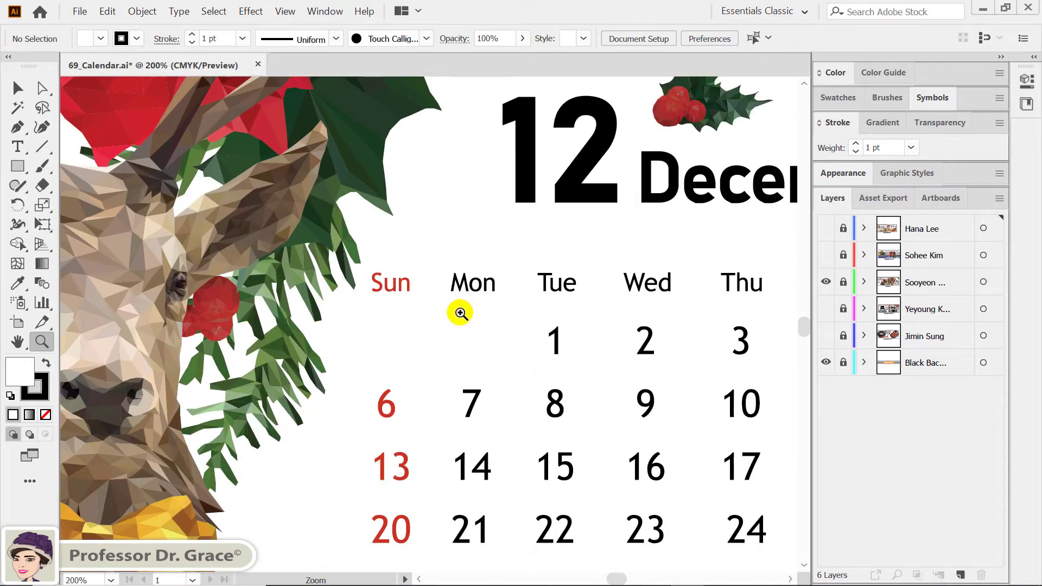
key(ctrl+0)
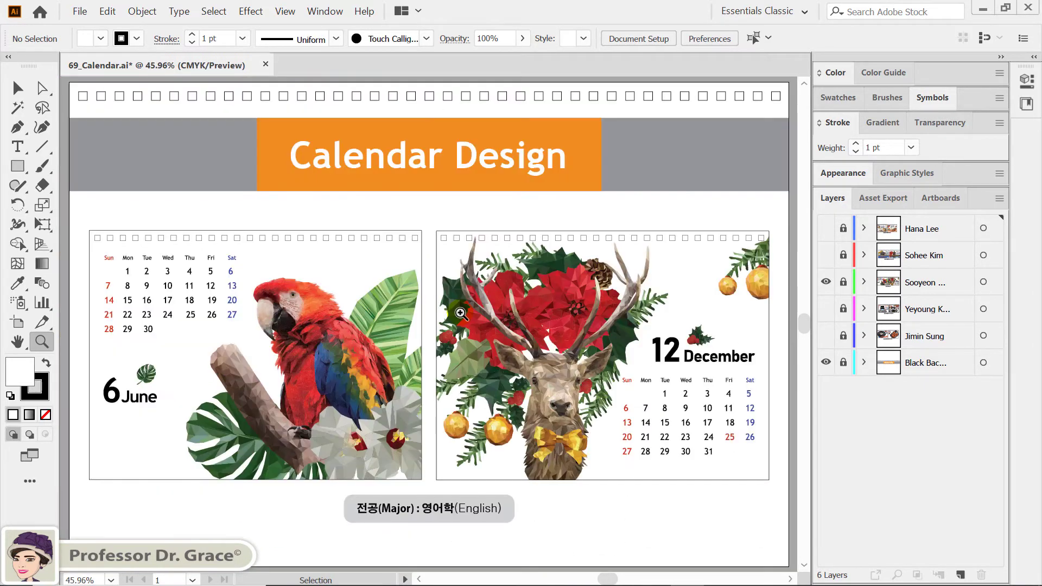
- Hide the June/December layer and show the April/October camera calendar layer
click(651, 389)
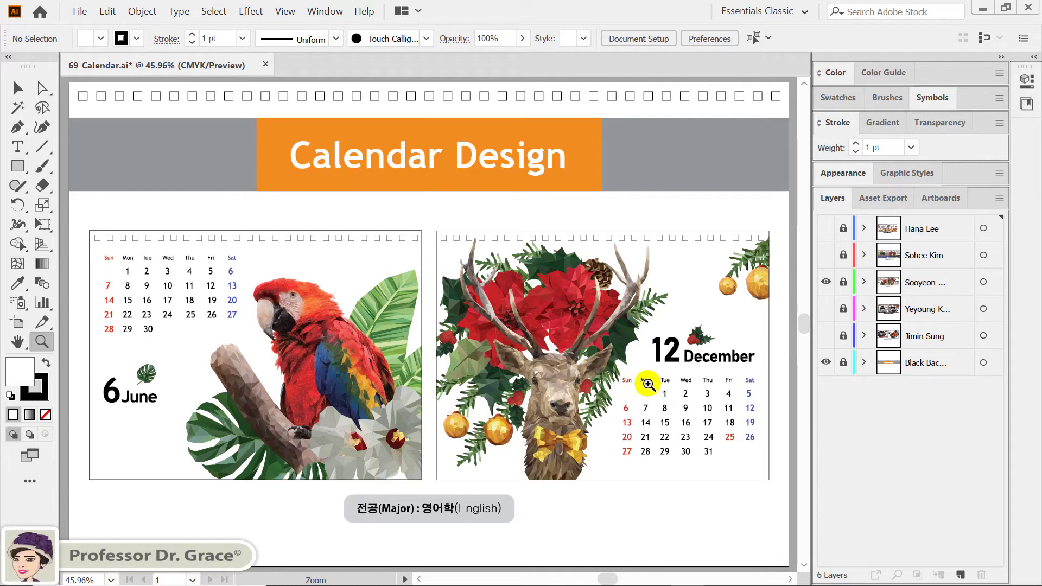
click(825, 282)
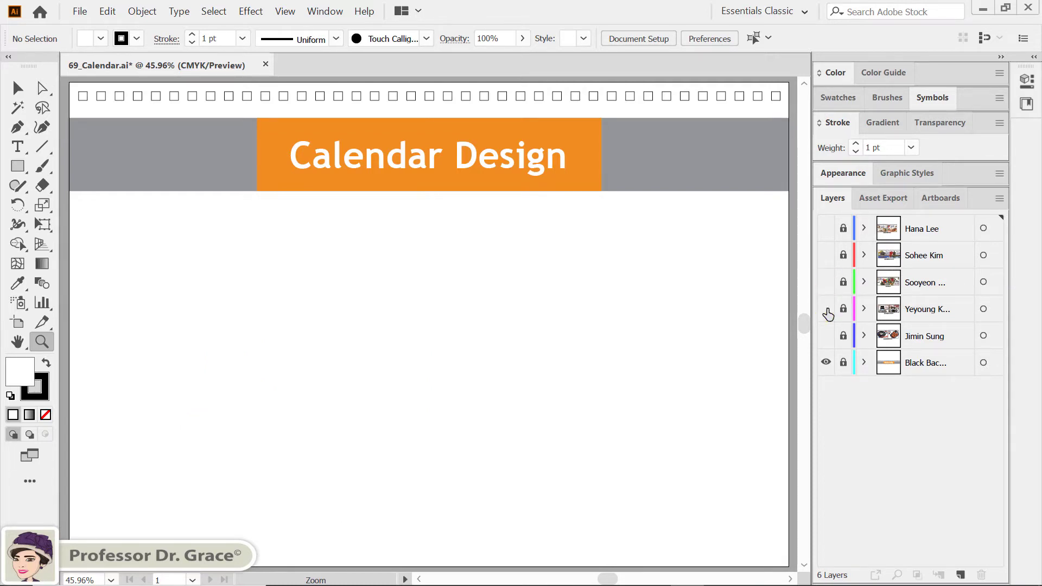
click(826, 309)
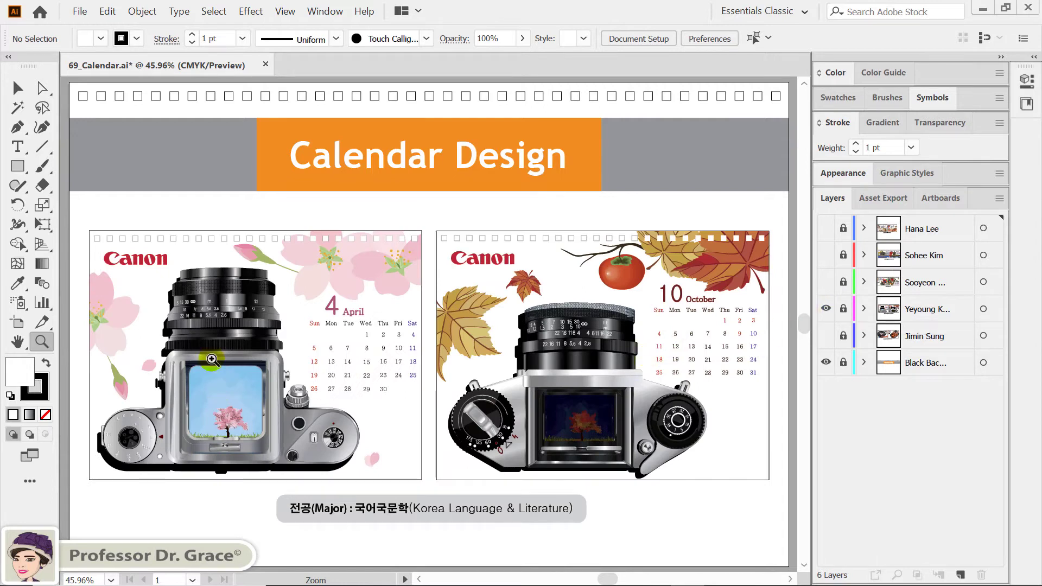
- Zoom in on the April camera's lens in outline view and pan to its body and sky window
drag(163, 263, 288, 346)
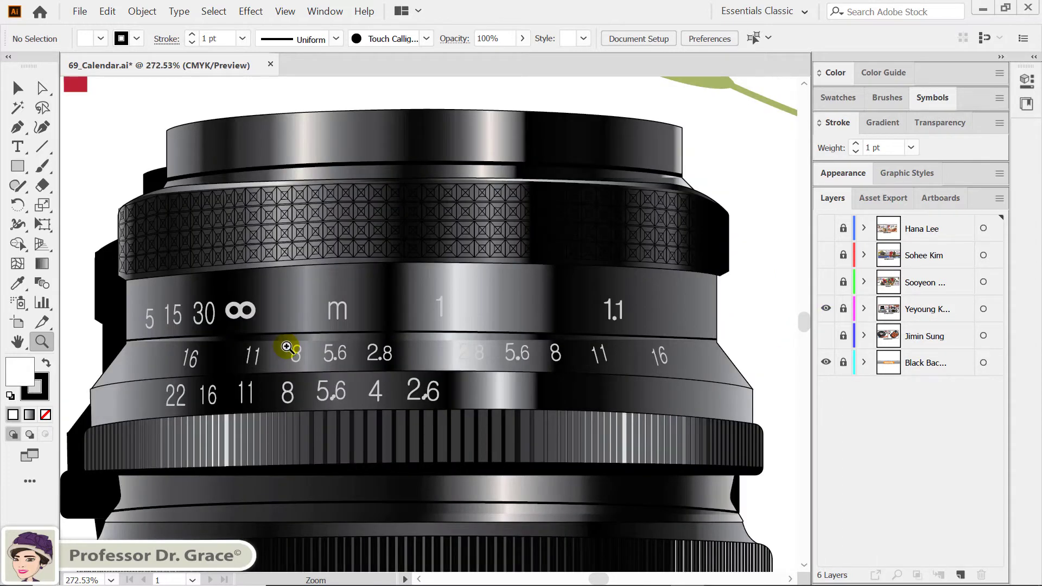
key(ctrl+y)
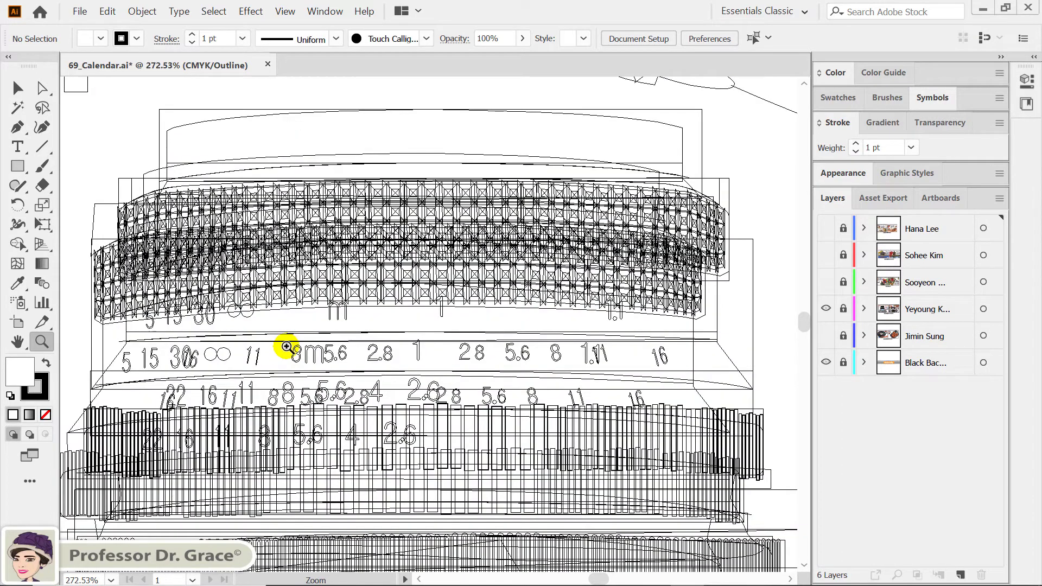
scroll(285, 355, down, 3)
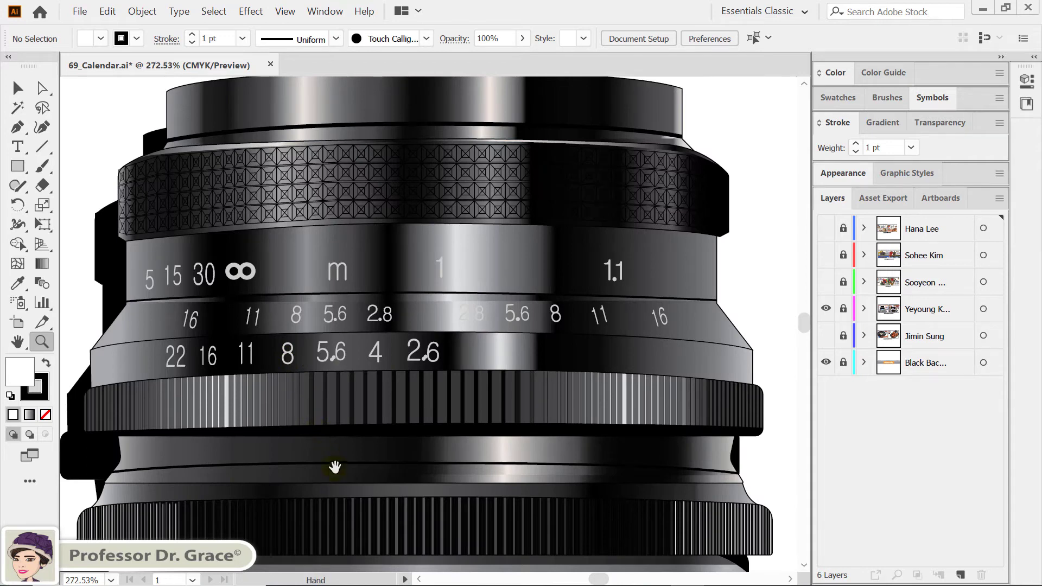
drag(337, 452, 336, 361)
drag(325, 465, 344, 372)
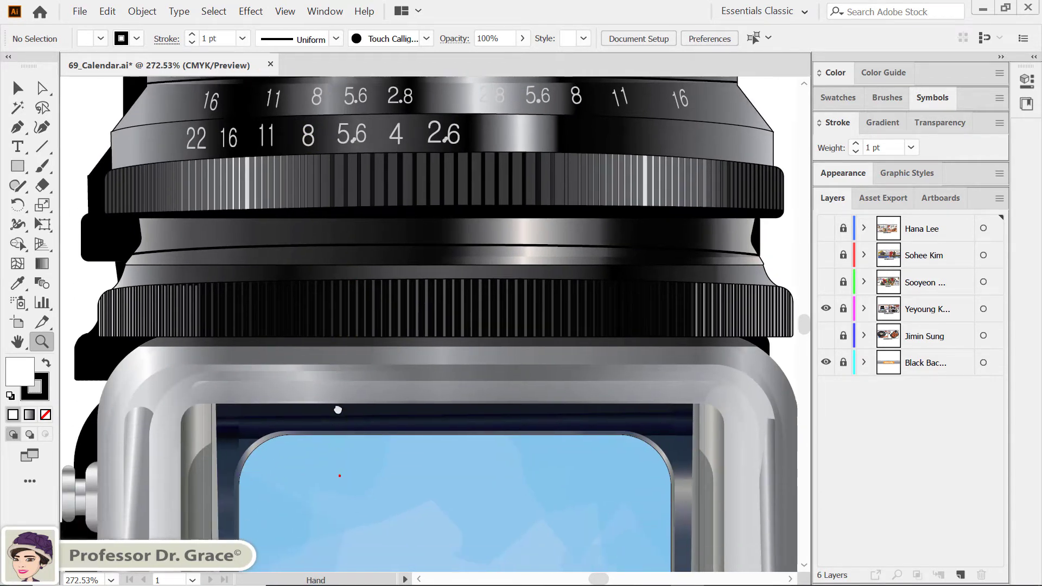
drag(337, 461, 336, 409)
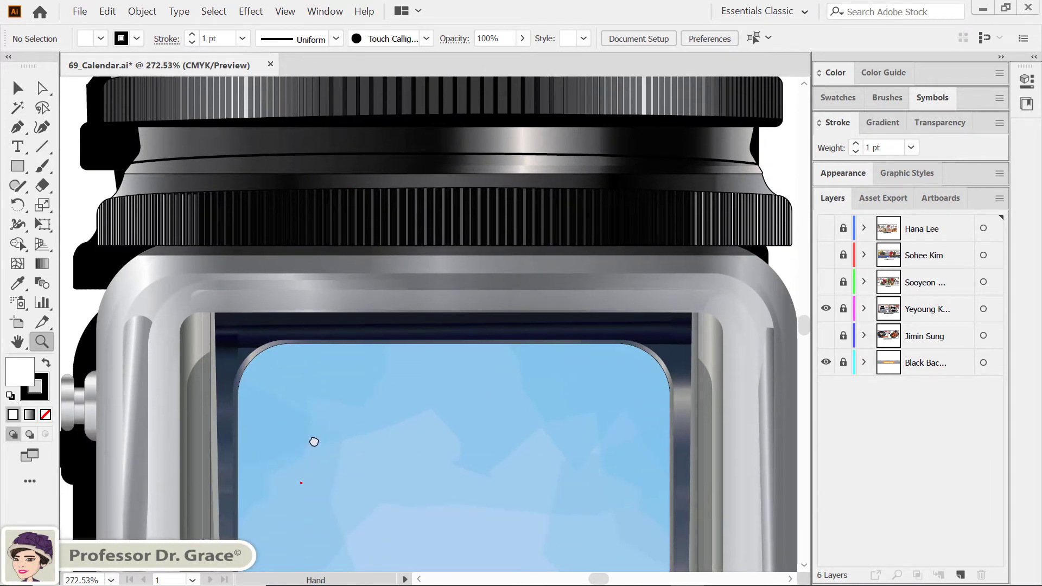
drag(325, 458, 337, 359)
- Pan across the April camera's dial, cherry tree, dates 26–30 and shutter-speed dial
drag(307, 455, 465, 353)
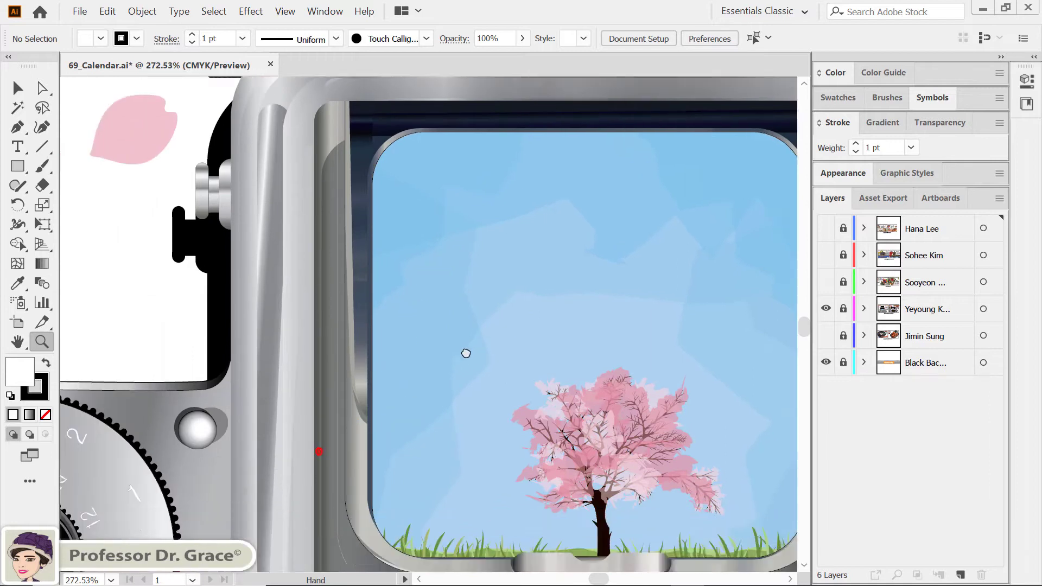
drag(396, 458, 495, 363)
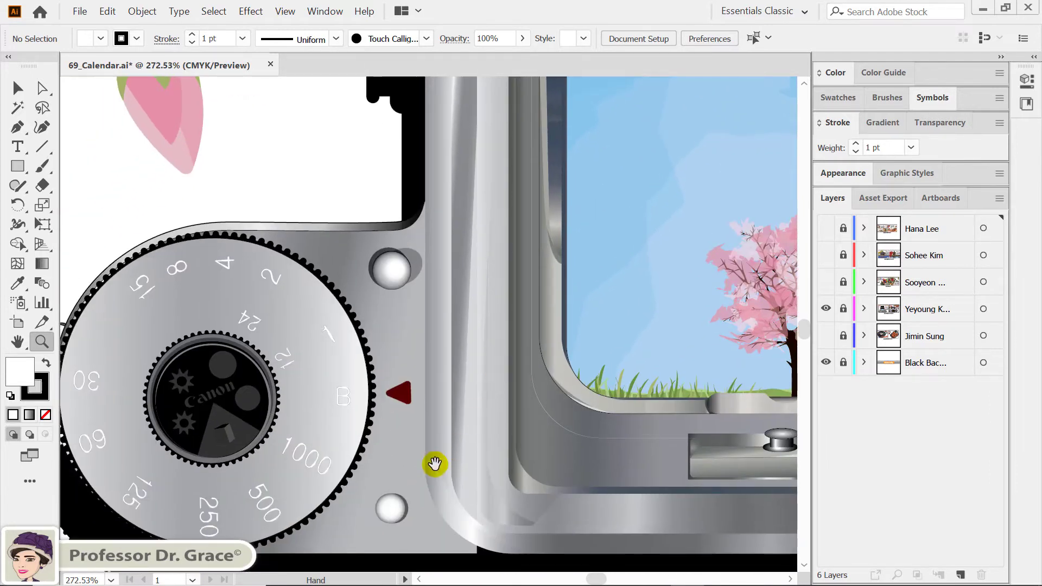
drag(432, 463, 490, 417)
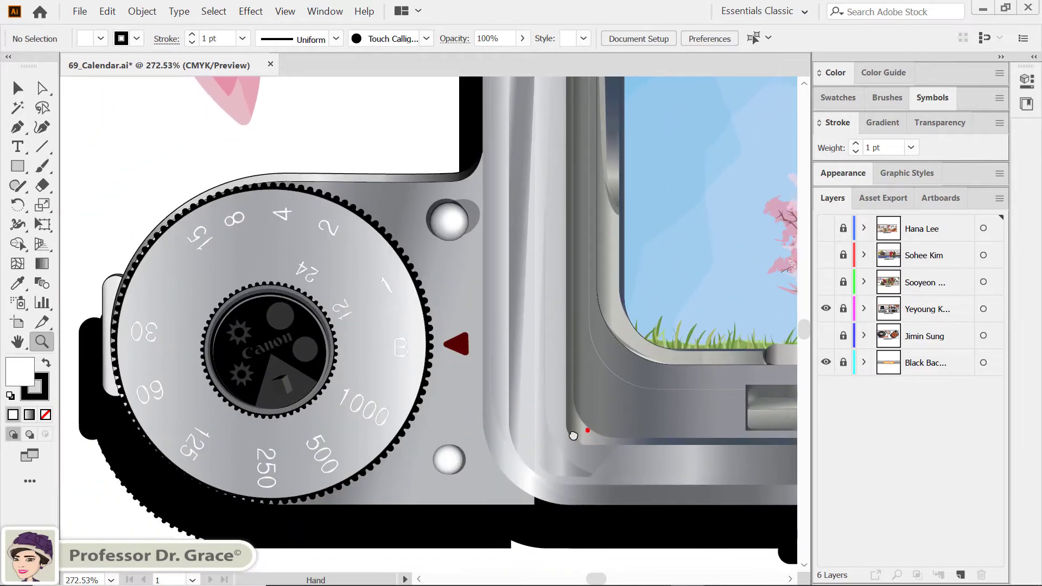
drag(400, 432, 304, 434)
drag(776, 432, 537, 432)
drag(586, 458, 388, 457)
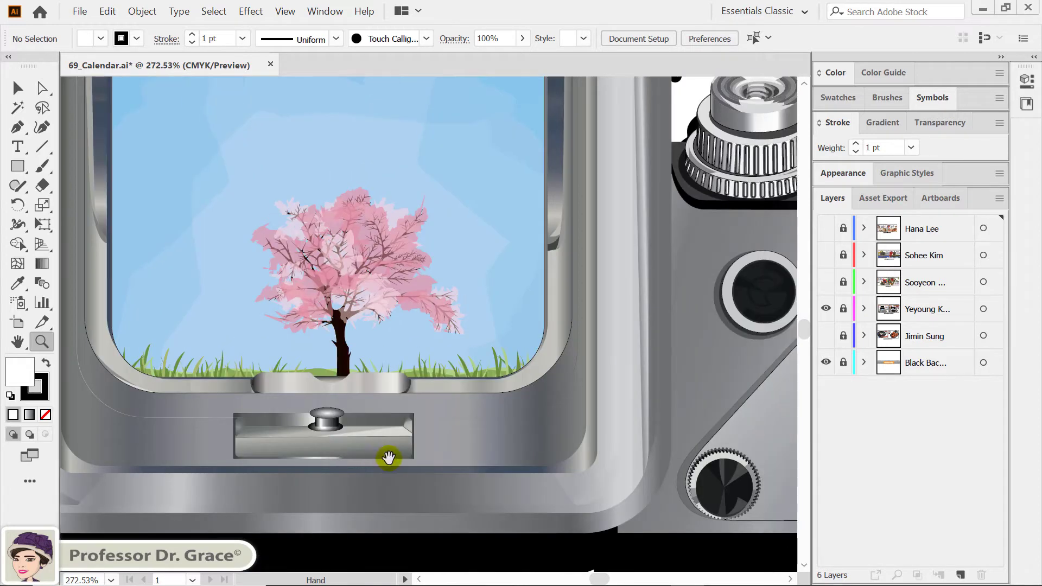
drag(555, 448, 266, 464)
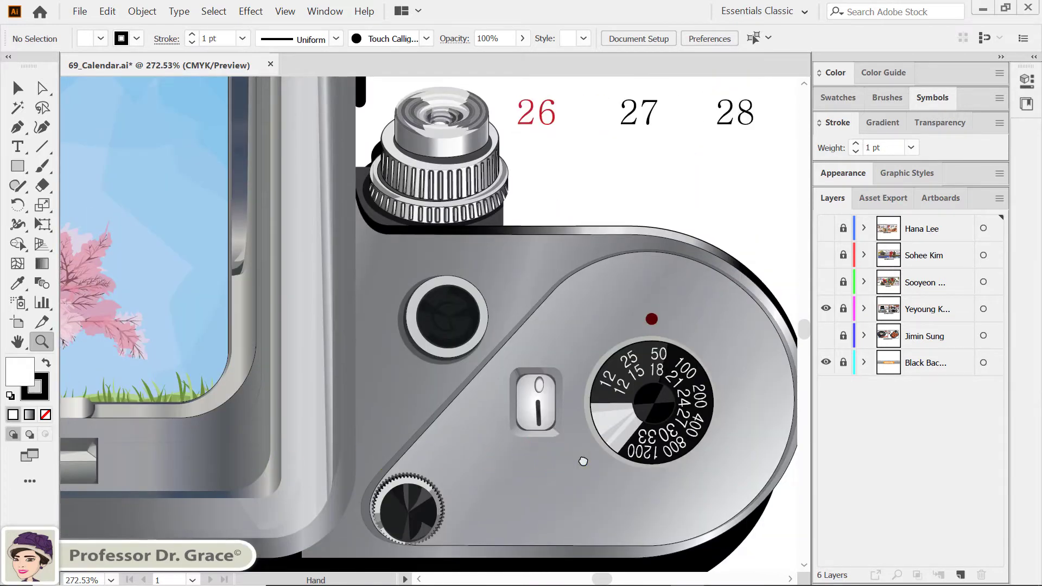
drag(583, 462, 422, 469)
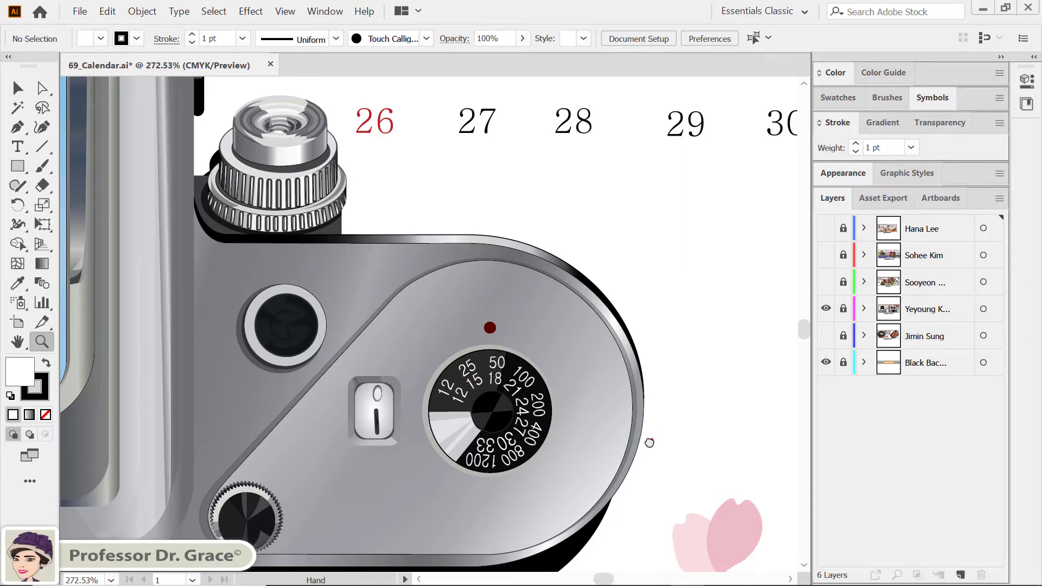
mouse_move(650, 443)
mouse_down()
mouse_move(530, 463)
mouse_move(186, 434)
mouse_up()
drag(532, 433, 159, 442)
- Pan over the October camera's viewfinder, autumn tree, dial and lens aperture rings
mouse_move(460, 438)
mouse_down()
mouse_move(237, 449)
mouse_move(215, 393)
mouse_up()
drag(322, 454, 280, 392)
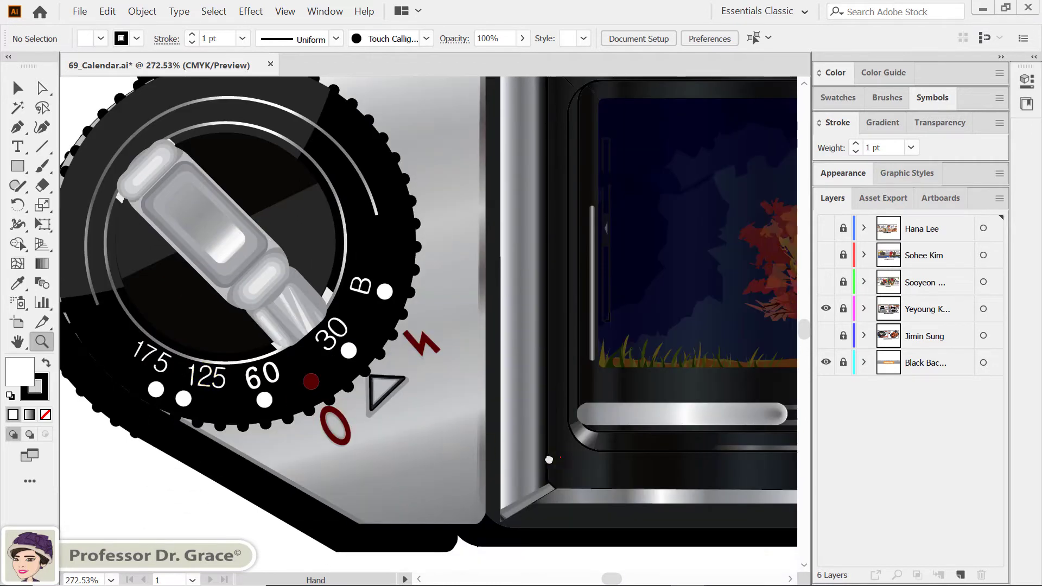
drag(549, 459, 275, 477)
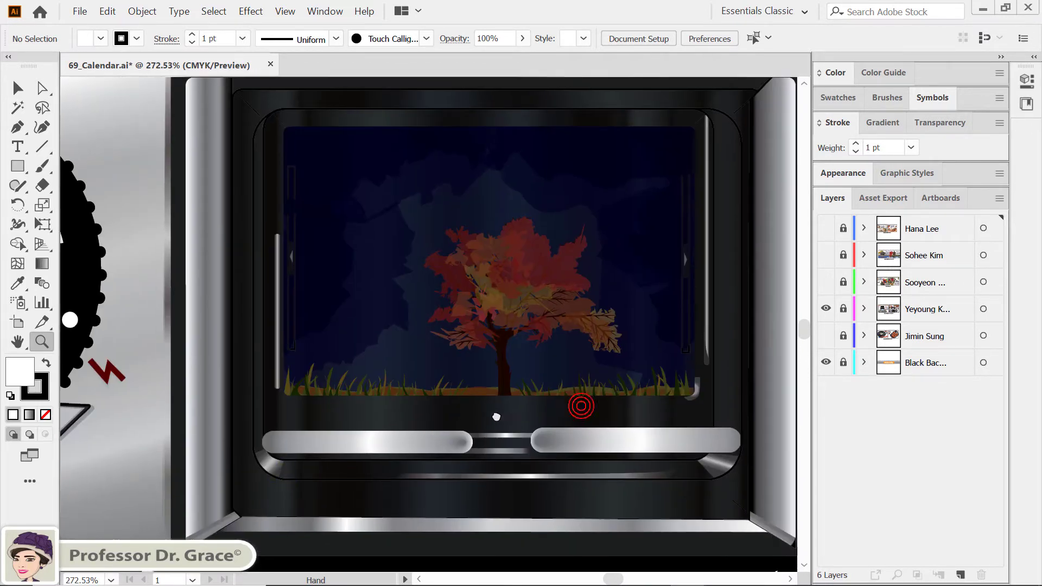
drag(581, 407, 486, 401)
mouse_move(437, 340)
mouse_down()
mouse_move(421, 380)
mouse_move(304, 363)
mouse_up()
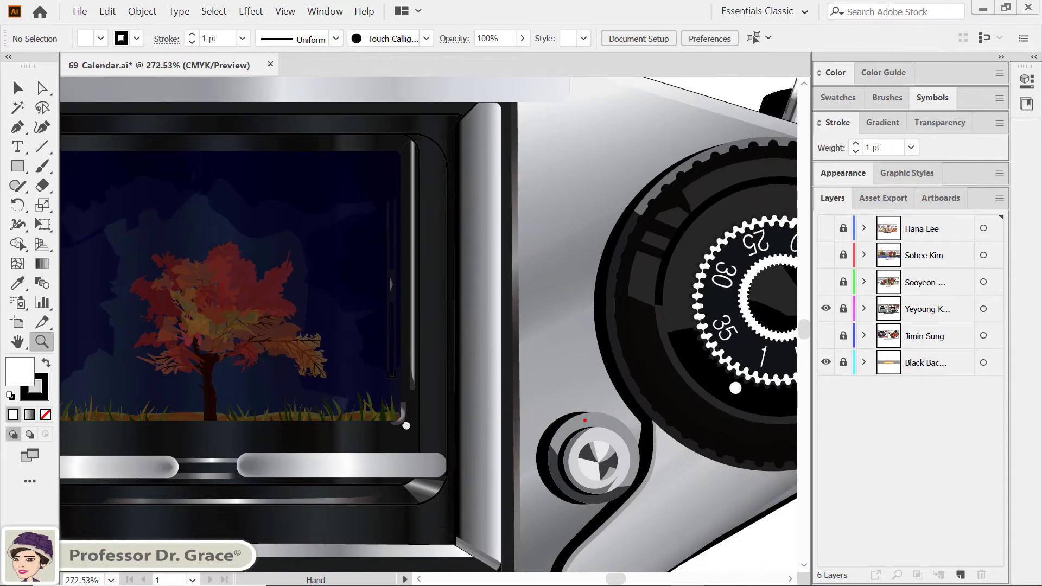
mouse_move(406, 426)
mouse_down()
mouse_move(340, 424)
mouse_move(413, 388)
mouse_move(441, 400)
mouse_up()
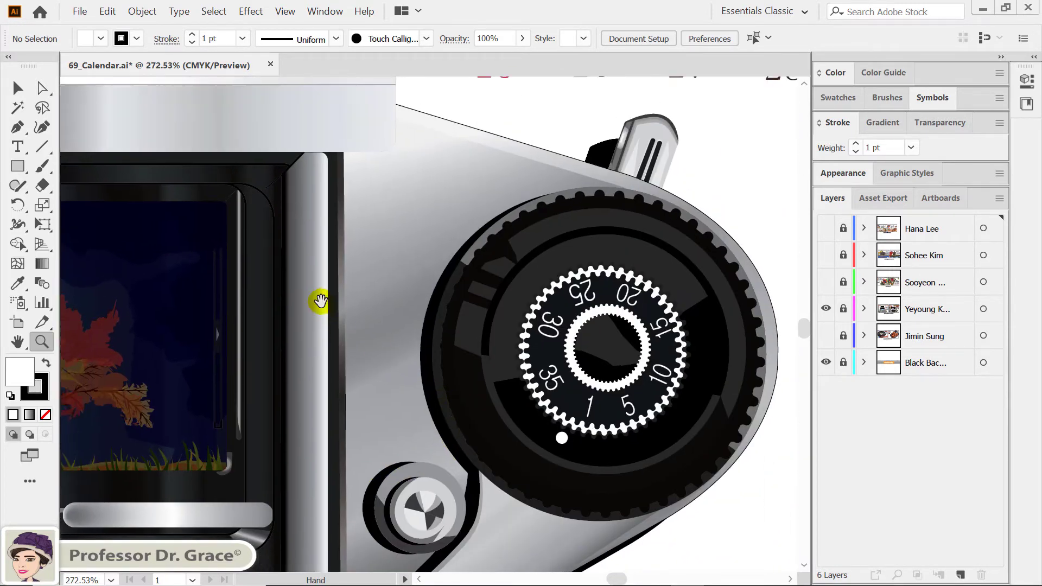
mouse_move(319, 298)
mouse_down()
mouse_move(361, 347)
mouse_move(437, 506)
mouse_up()
drag(291, 338, 456, 439)
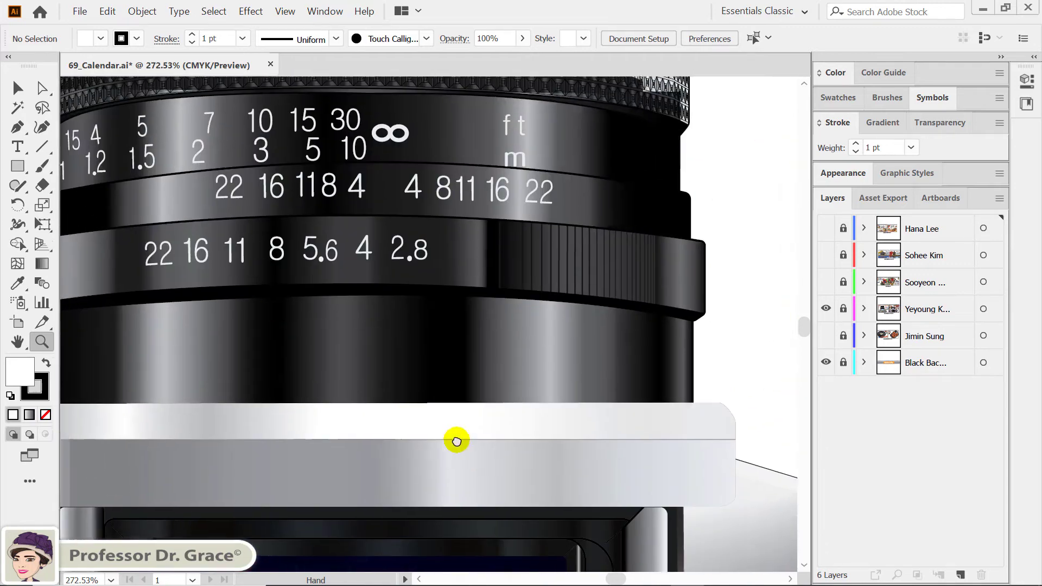
drag(279, 251, 362, 372)
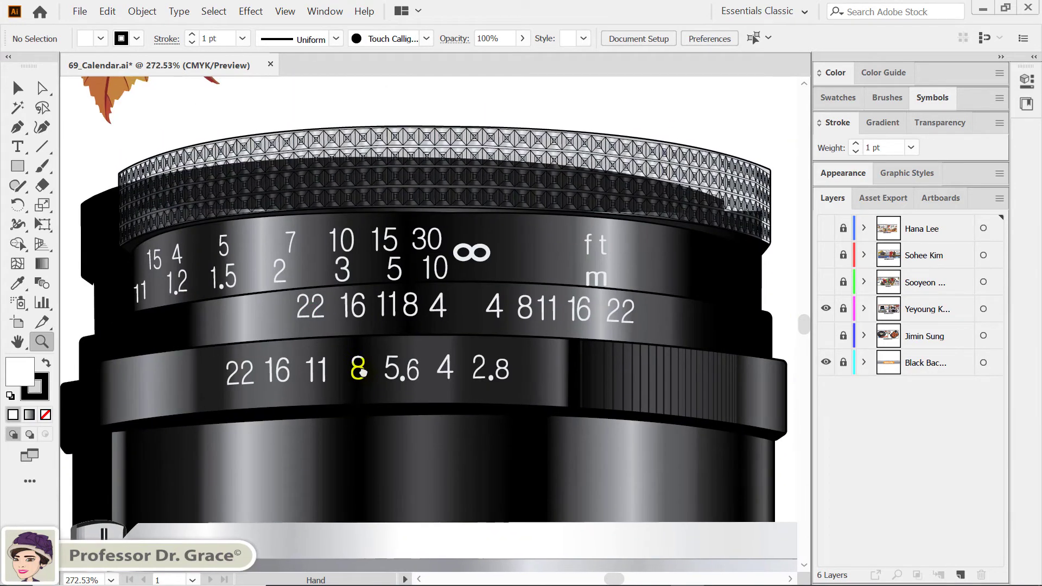
- Check the lens outlines, pan up to the persimmon branch, then fit the artboard
key(ctrl+y)
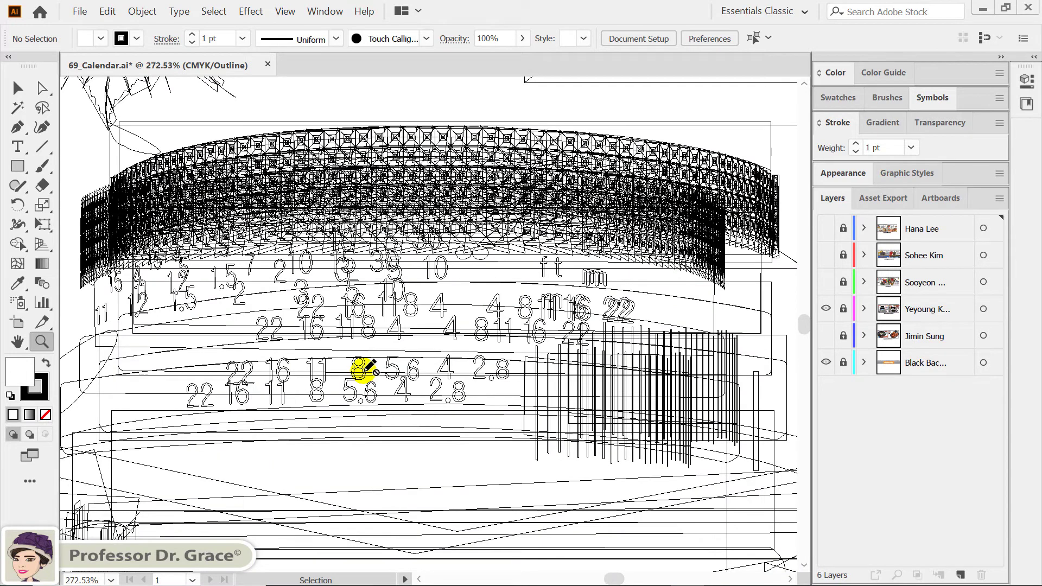
key(ctrl+y)
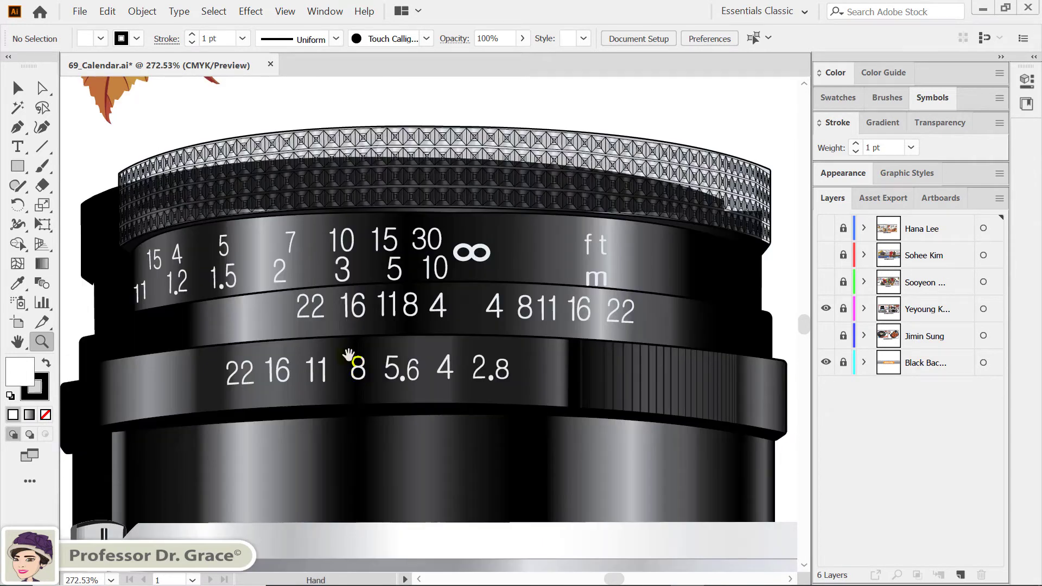
drag(340, 326, 363, 426)
mouse_move(416, 312)
mouse_down()
mouse_move(449, 332)
mouse_move(354, 431)
mouse_up()
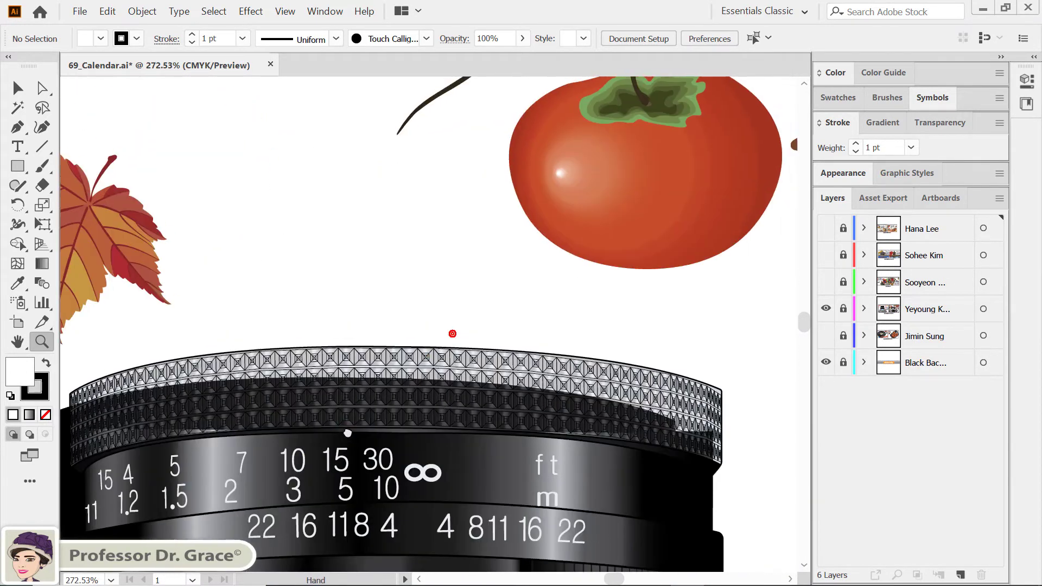
drag(375, 361, 339, 450)
drag(409, 347, 350, 412)
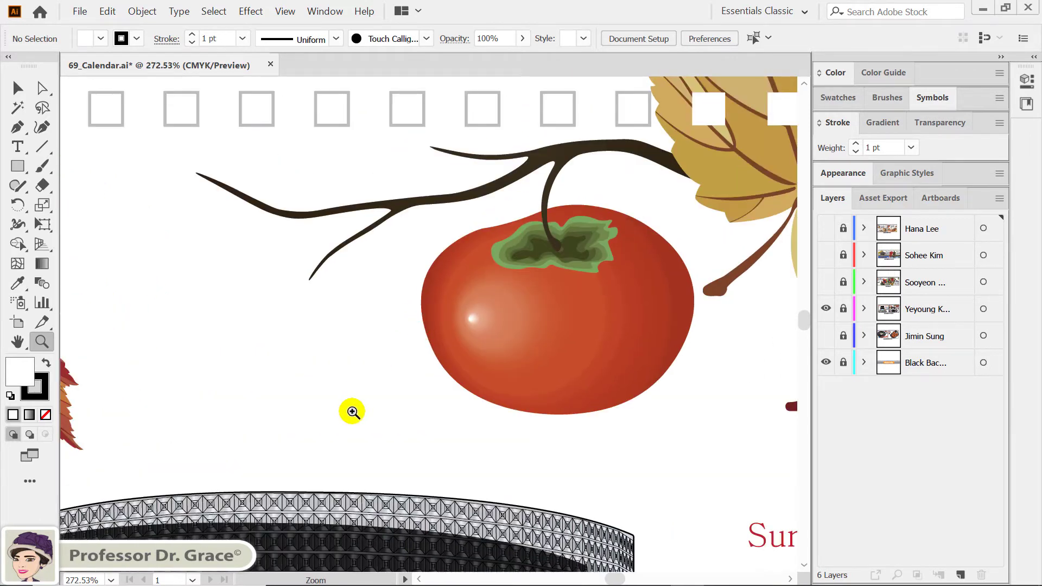
key(ctrl+0)
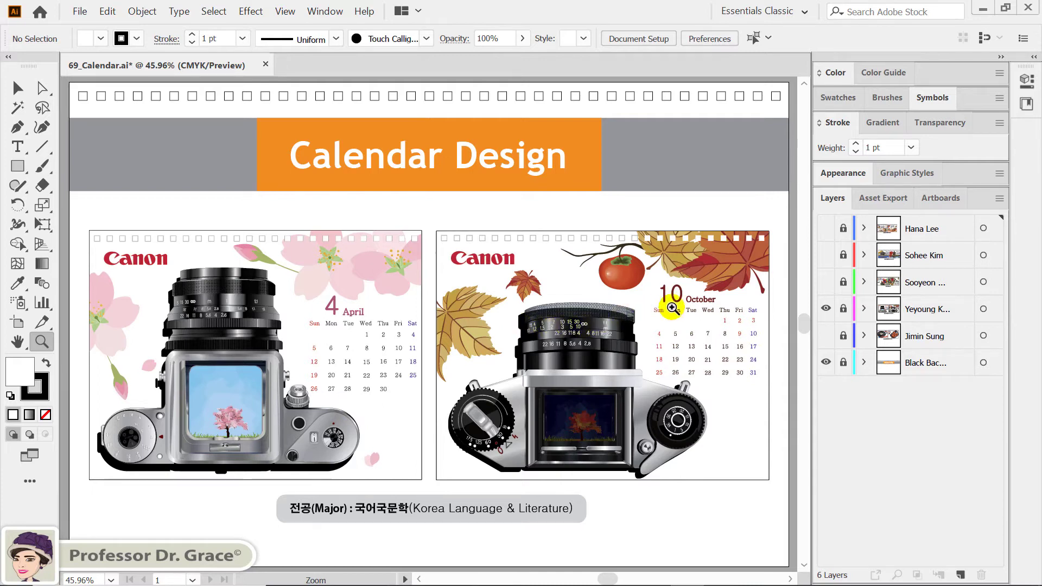
- Swap the camera layer for the March/May food layer and zoom in on the bibimbap egg
click(825, 308)
click(825, 336)
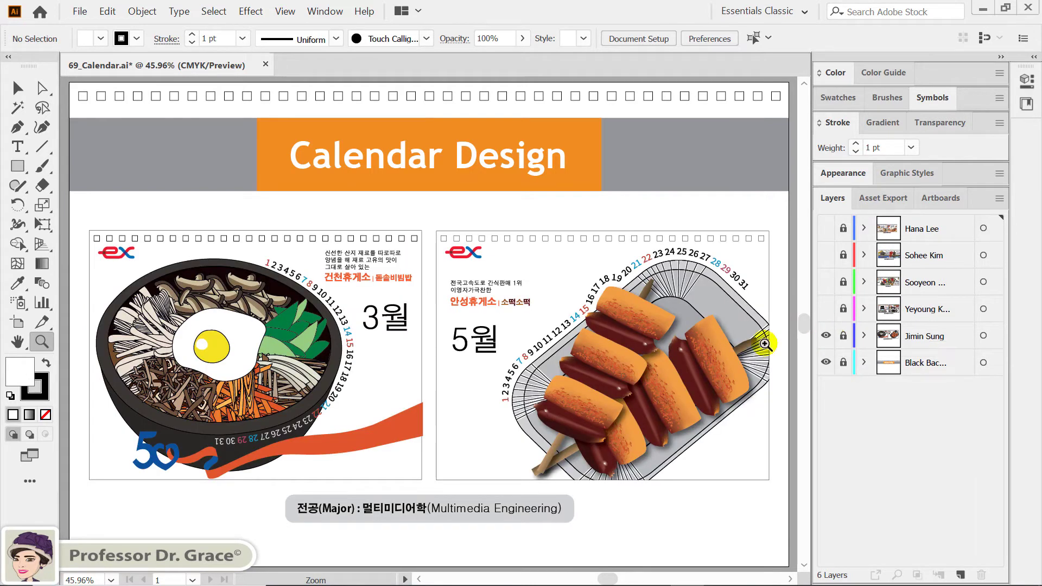
drag(125, 281, 314, 414)
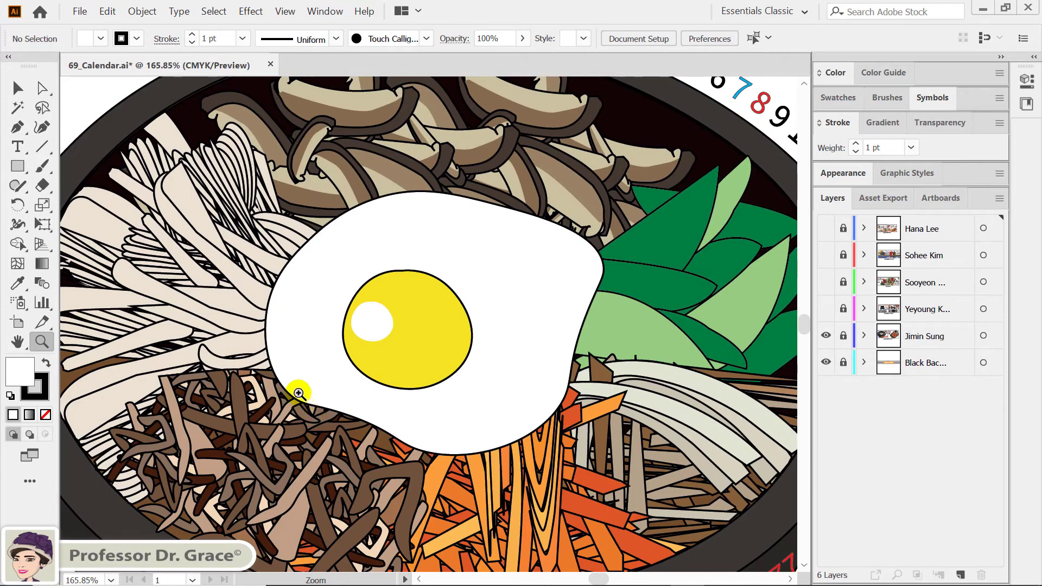
scroll(315, 195, up, 2)
scroll(331, 223, up, 5)
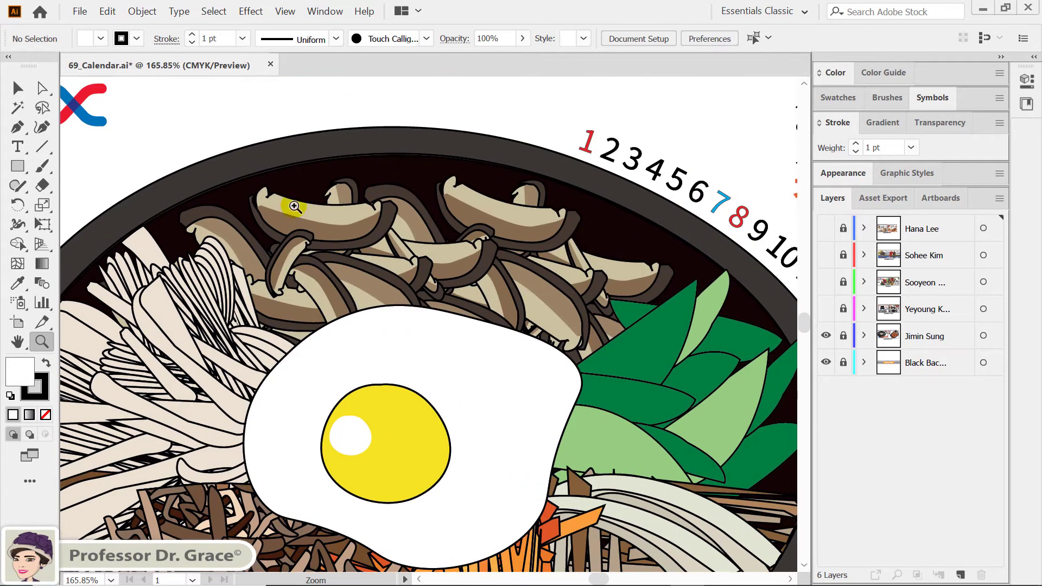
drag(216, 156, 539, 425)
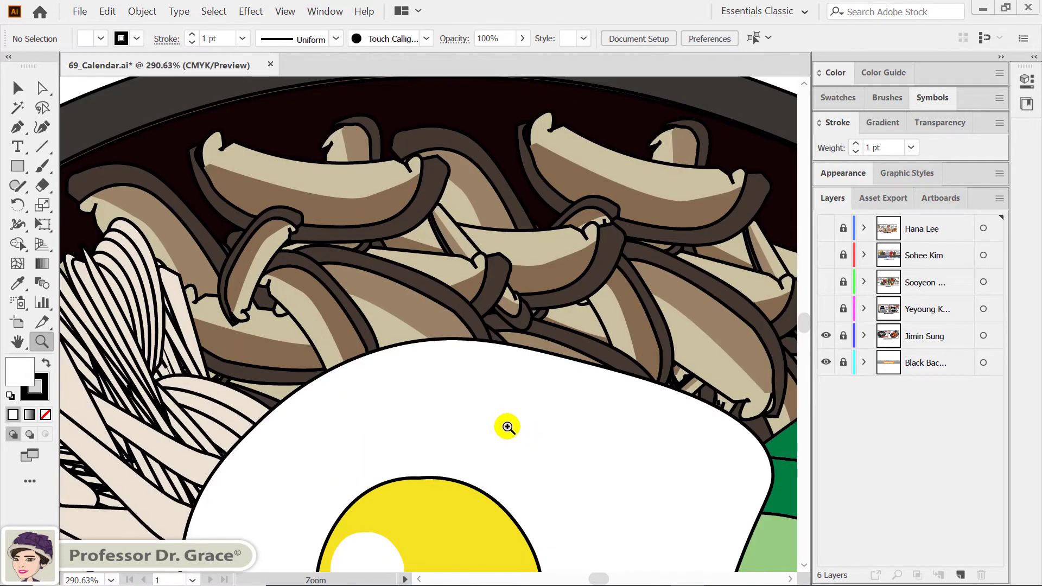
- Pan around the bibimbap's mushrooms, sprouts, carrots, greens, noodles and dates 10–17
mouse_move(323, 461)
mouse_down()
mouse_move(452, 442)
mouse_move(562, 358)
mouse_up()
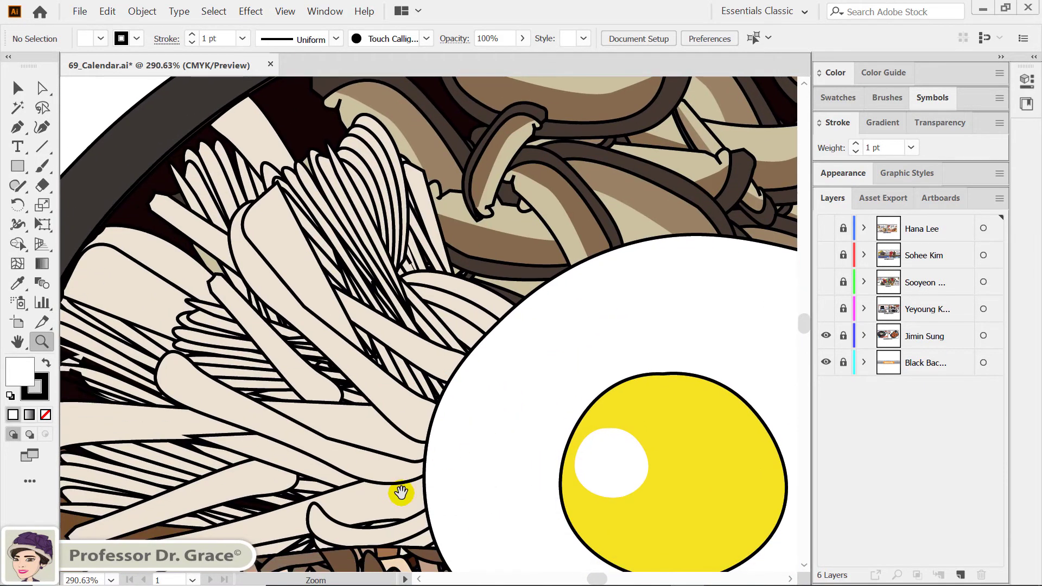
mouse_move(401, 494)
mouse_down()
mouse_move(478, 377)
mouse_move(493, 289)
mouse_up()
drag(596, 458, 558, 369)
drag(711, 453, 516, 398)
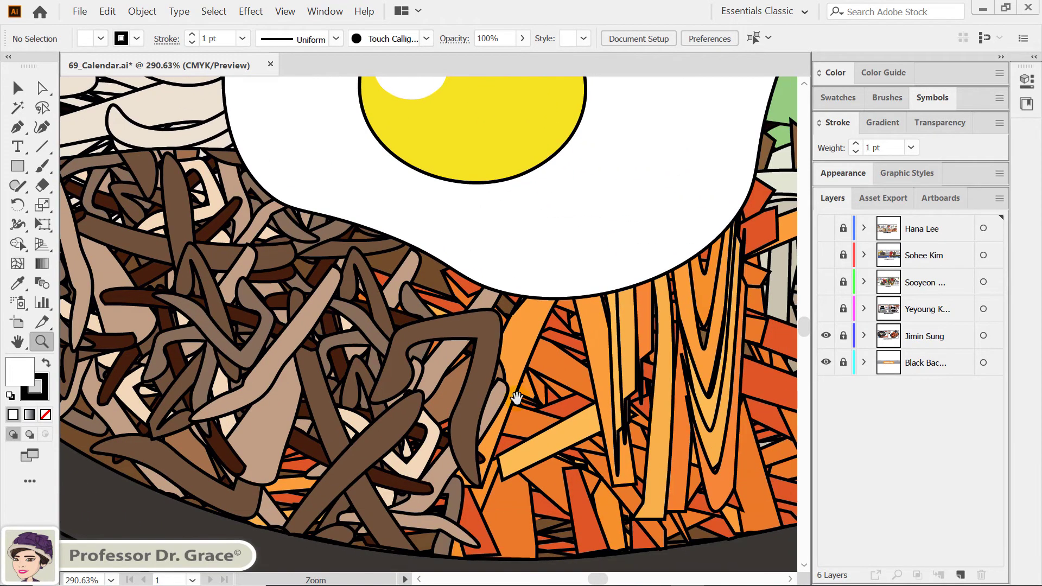
drag(702, 371, 392, 427)
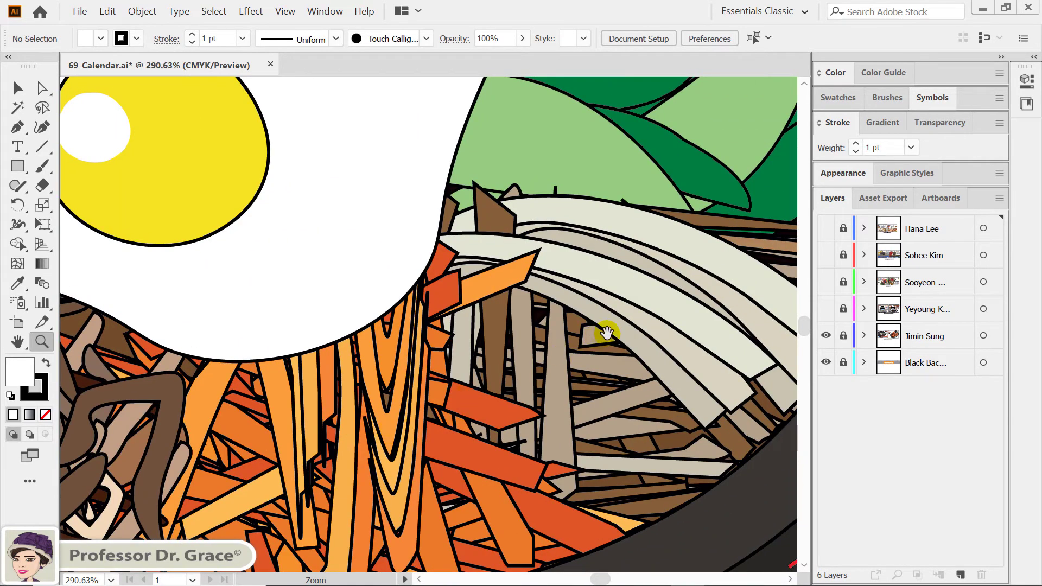
drag(600, 332, 438, 427)
mouse_move(446, 302)
mouse_down()
mouse_move(504, 476)
mouse_move(767, 422)
mouse_up()
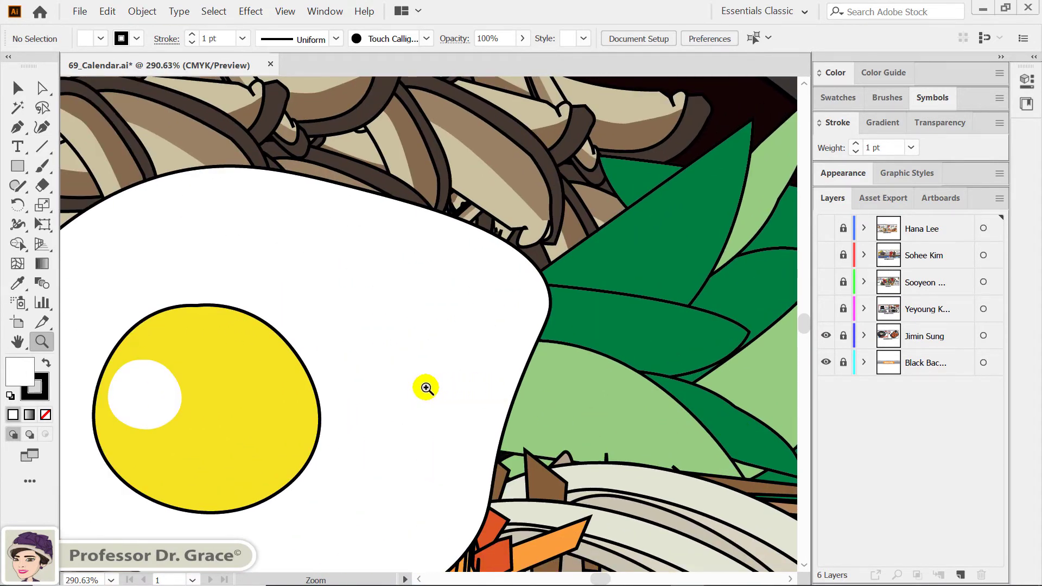
drag(599, 401, 249, 433)
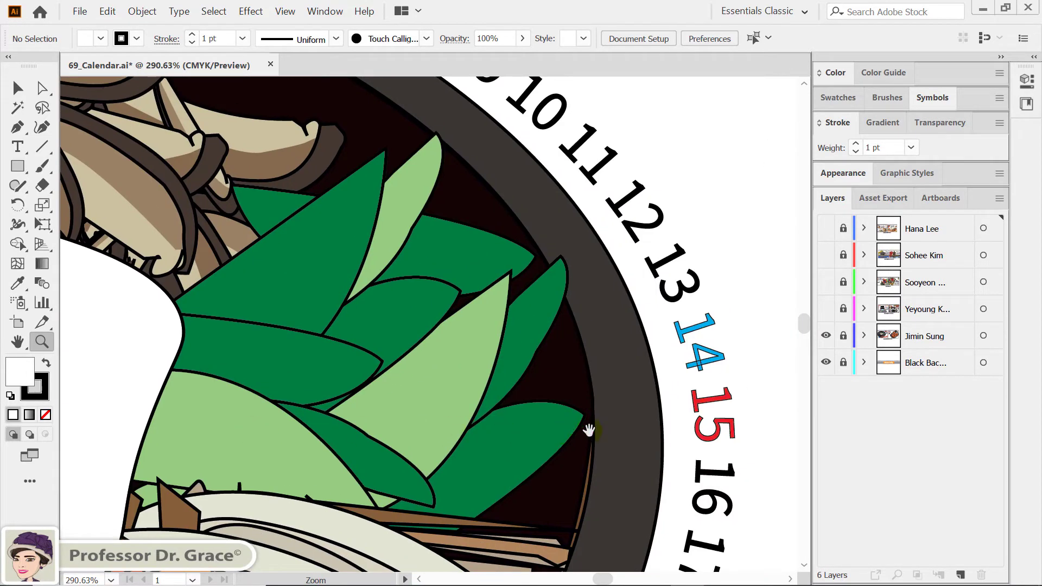
drag(589, 430, 633, 453)
drag(465, 371, 702, 418)
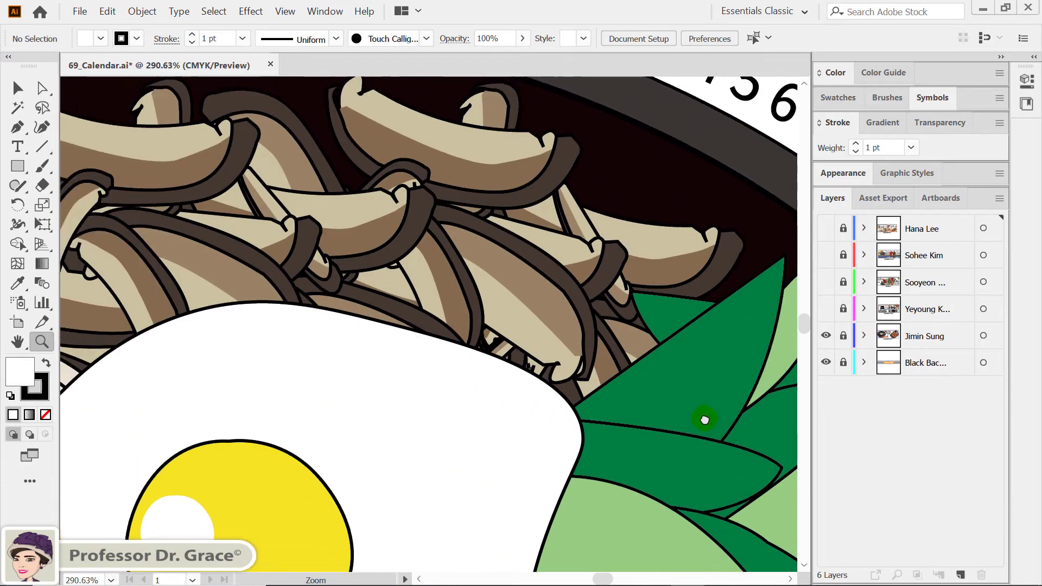
drag(419, 319, 440, 354)
- View the bibimbap around the egg as outlines, then return to full-colour preview
key(ctrl+y)
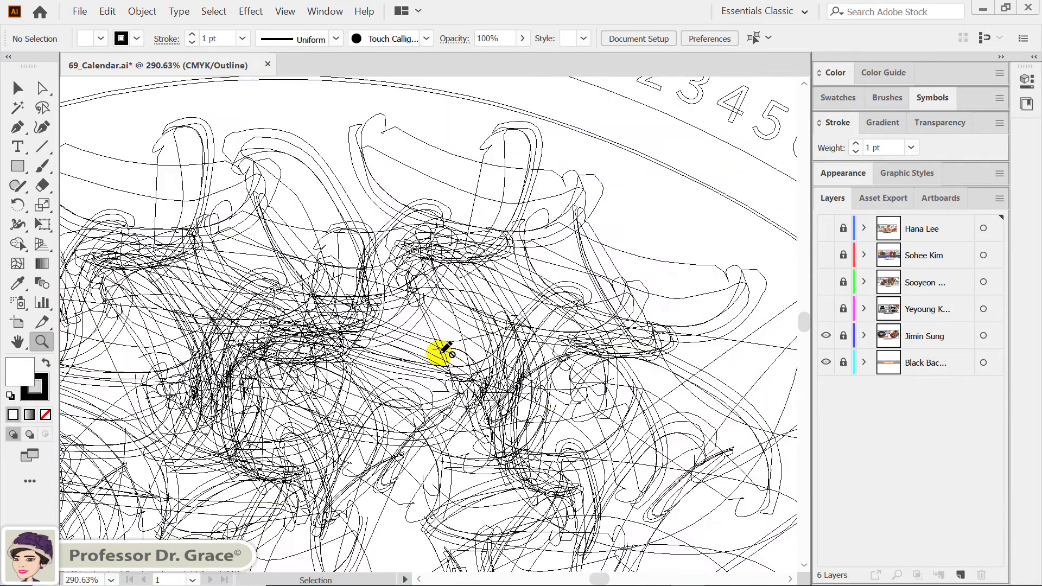
mouse_move(396, 435)
mouse_down()
mouse_move(413, 412)
mouse_move(444, 251)
mouse_up()
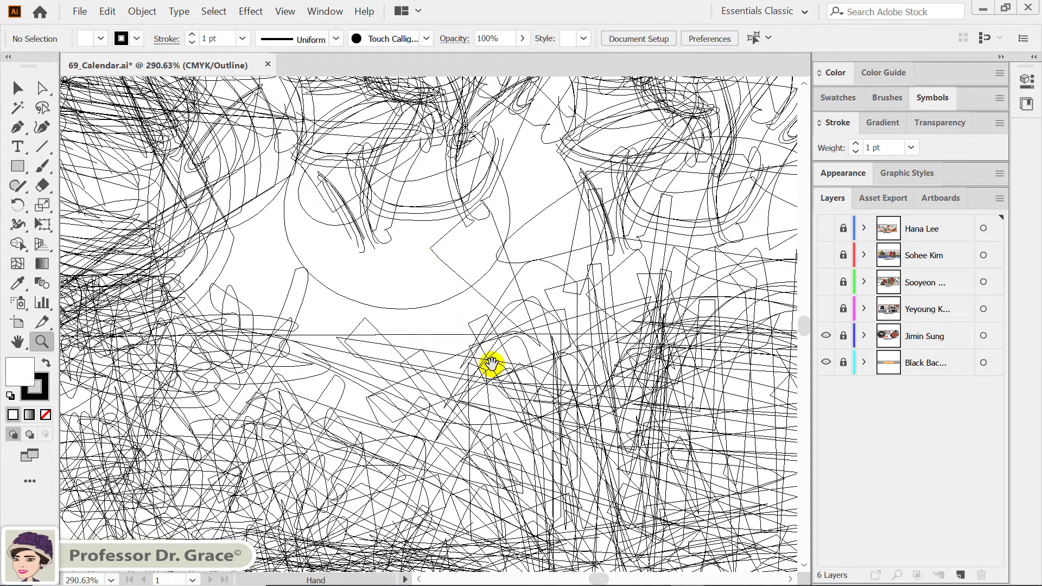
mouse_move(554, 365)
mouse_down()
mouse_move(557, 277)
mouse_move(326, 397)
mouse_up()
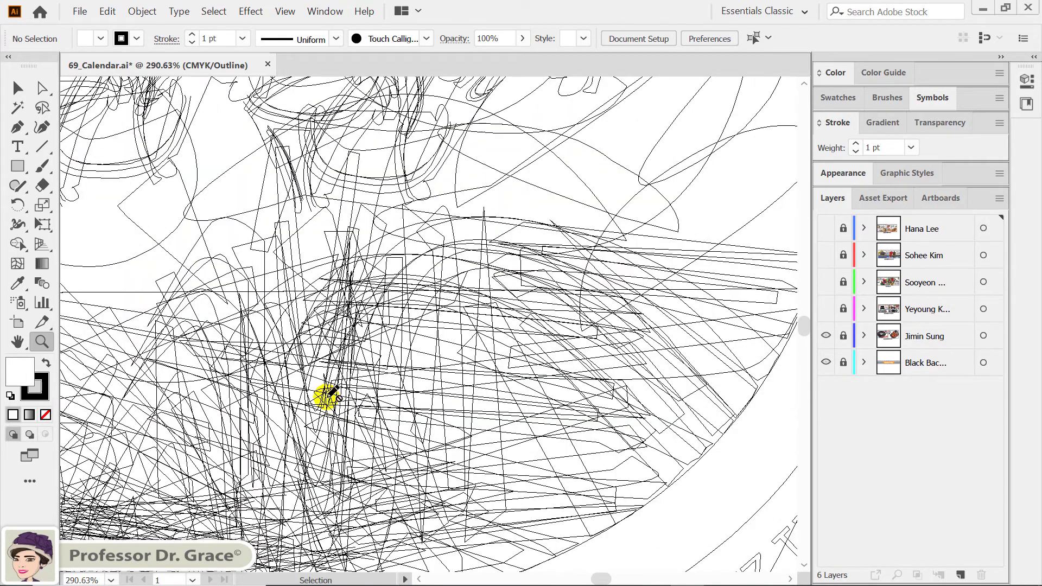
key(ctrl+y)
mouse_move(450, 332)
mouse_down()
mouse_move(791, 564)
mouse_move(512, 448)
mouse_move(205, 286)
mouse_up()
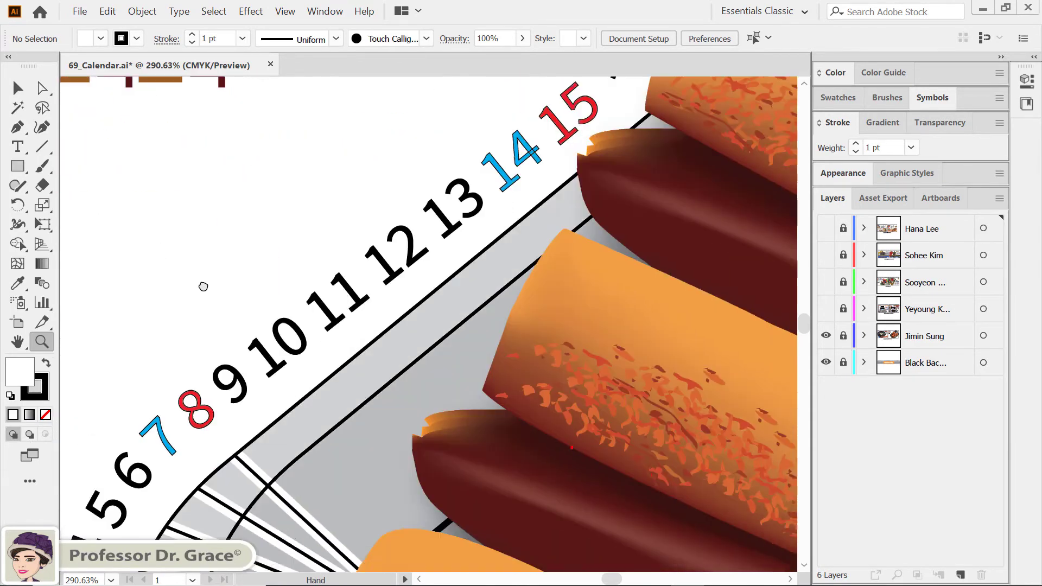
- Inspect the May skewers and dial numbers at 200%, check outlines, then fit the artboard
mouse_move(589, 376)
mouse_down()
mouse_move(450, 334)
mouse_move(161, 441)
mouse_up()
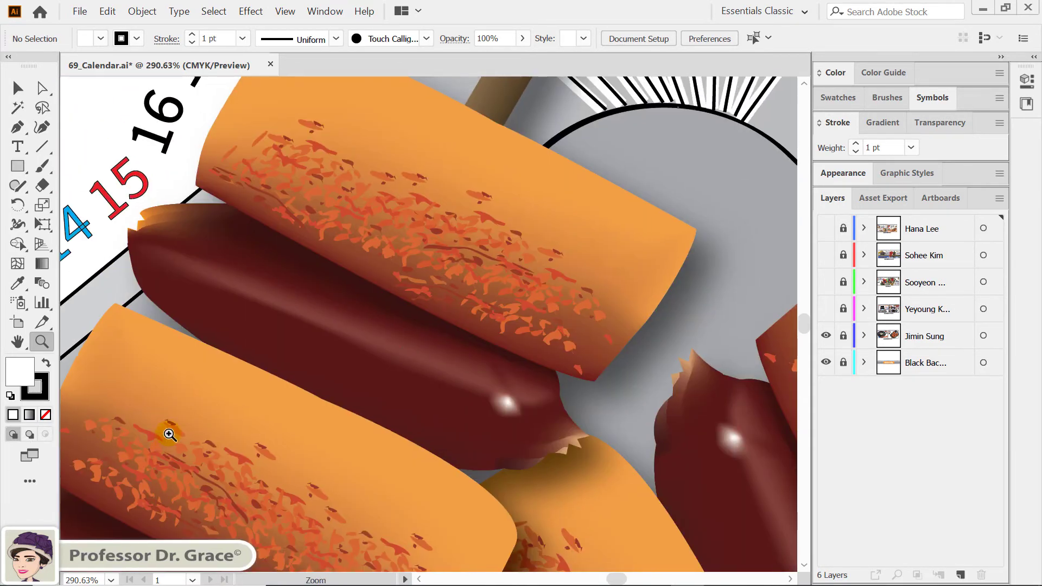
key(ctrl+minus)
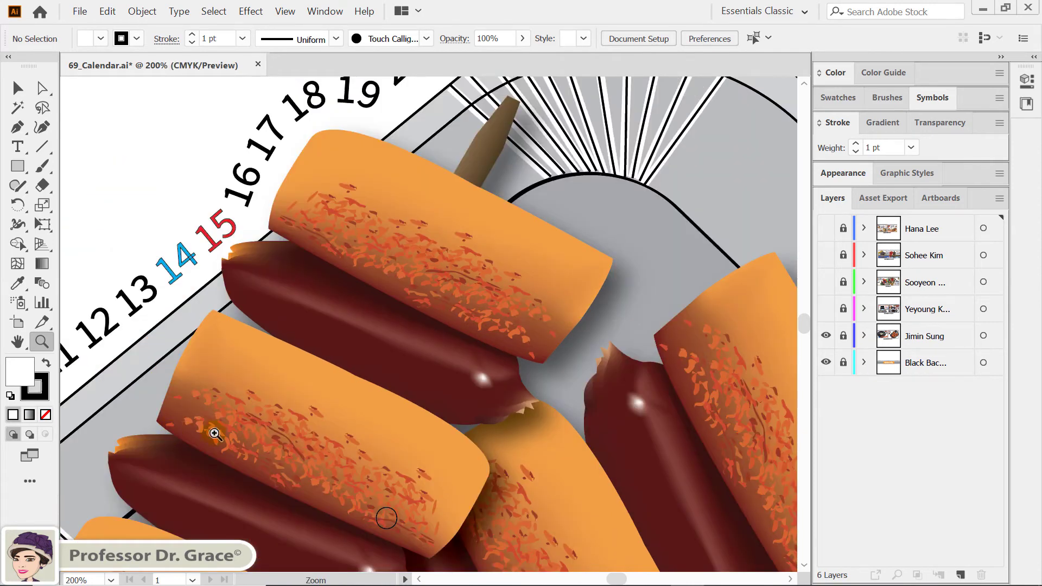
drag(352, 424, 348, 298)
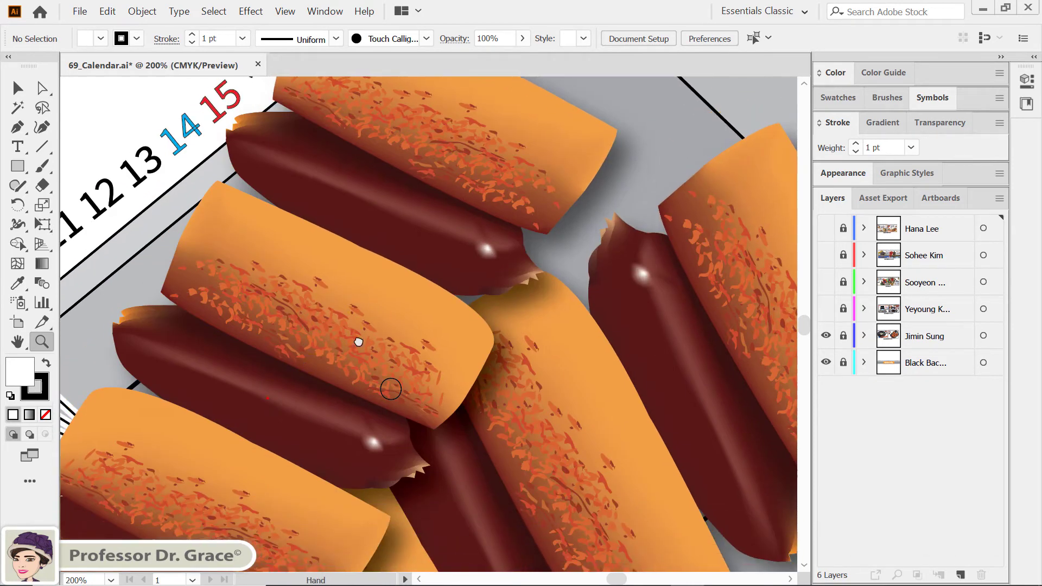
drag(358, 342, 455, 308)
mouse_move(392, 283)
mouse_down()
mouse_move(316, 228)
mouse_move(604, 163)
mouse_move(228, 352)
mouse_move(402, 291)
mouse_up()
mouse_move(526, 259)
mouse_down()
mouse_move(477, 409)
mouse_move(573, 426)
mouse_move(756, 349)
mouse_up()
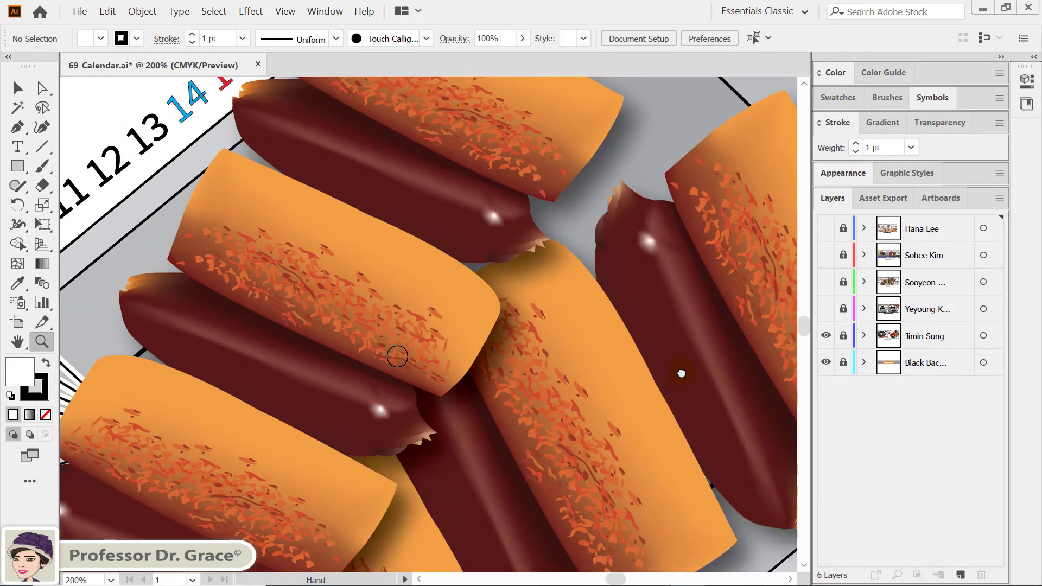
key(ctrl+y)
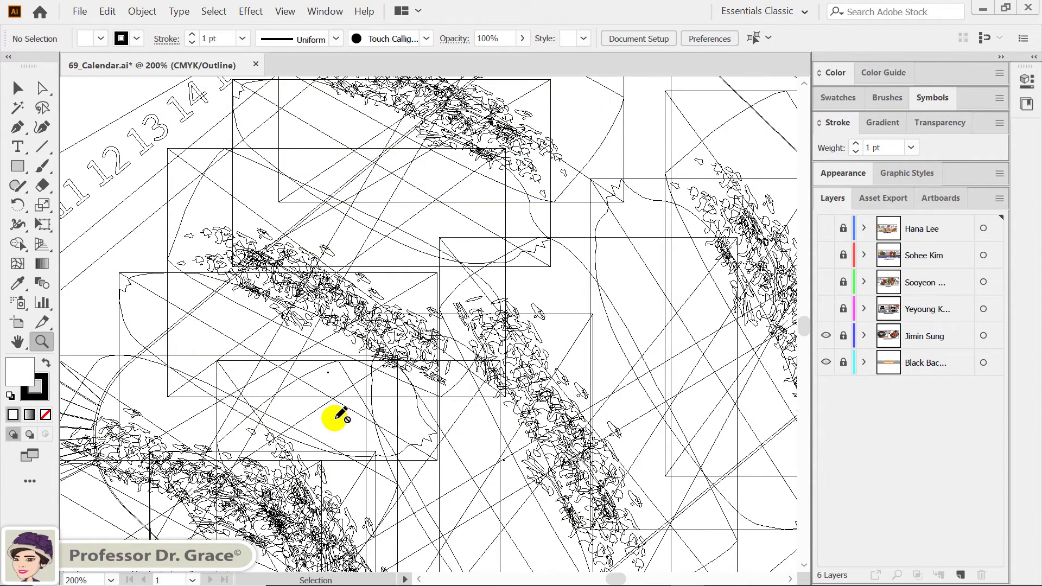
key(ctrl+y)
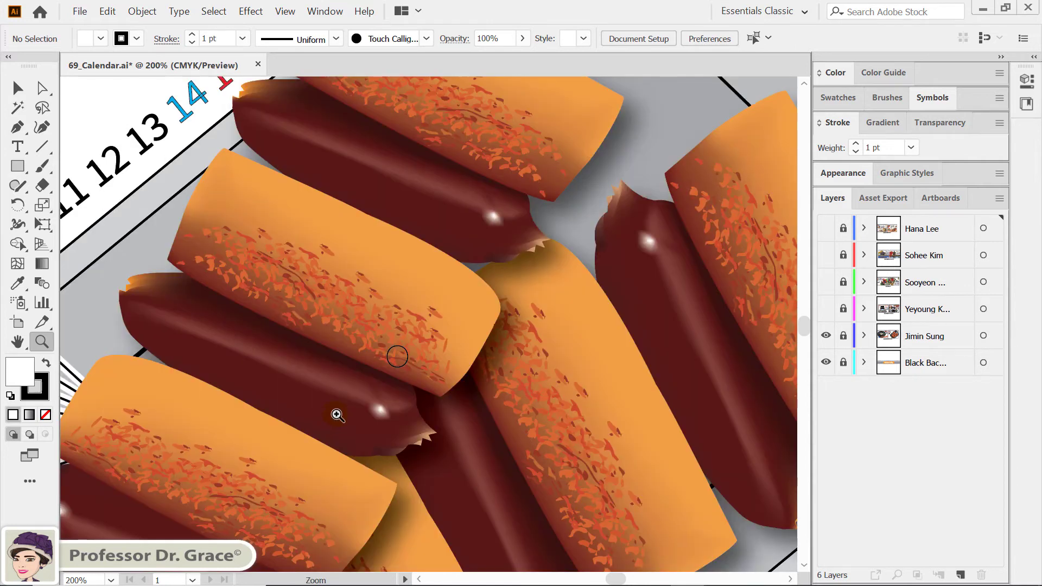
key(ctrl+0)
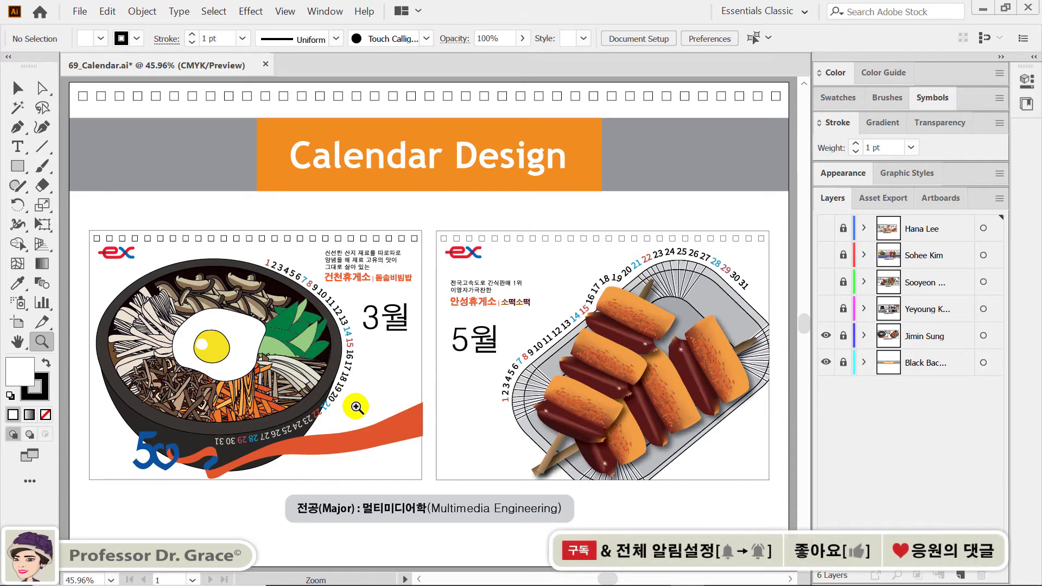
- Cycle through the camera, parrot/deer and palace layers, leaving only July and November visible
key(v)
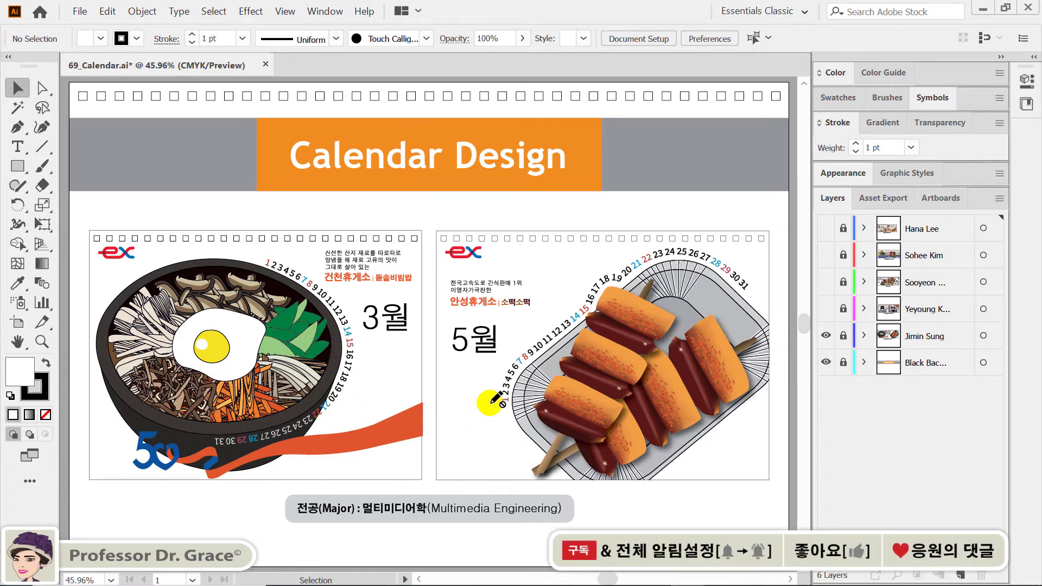
click(825, 335)
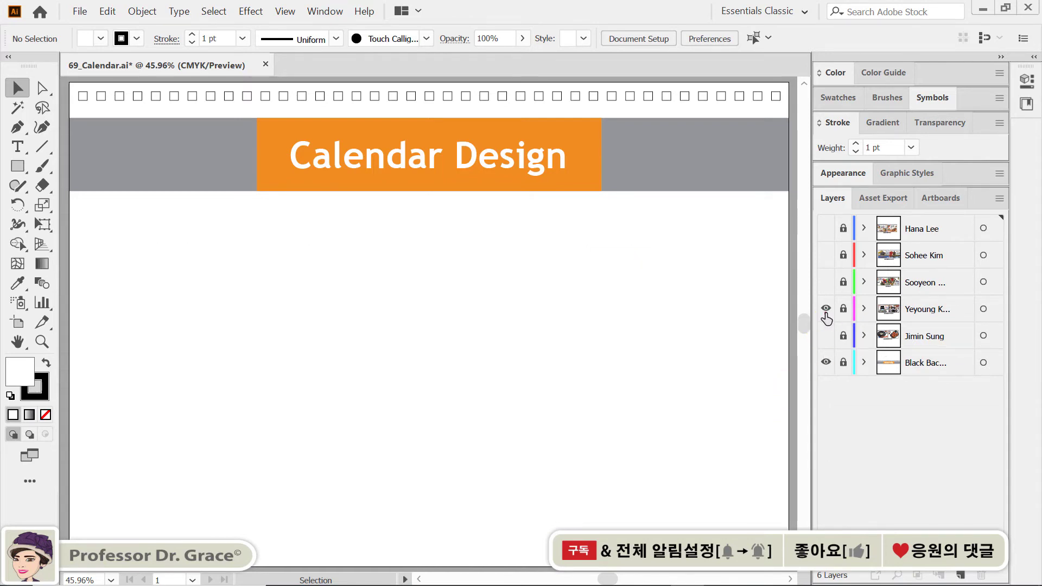
click(825, 309)
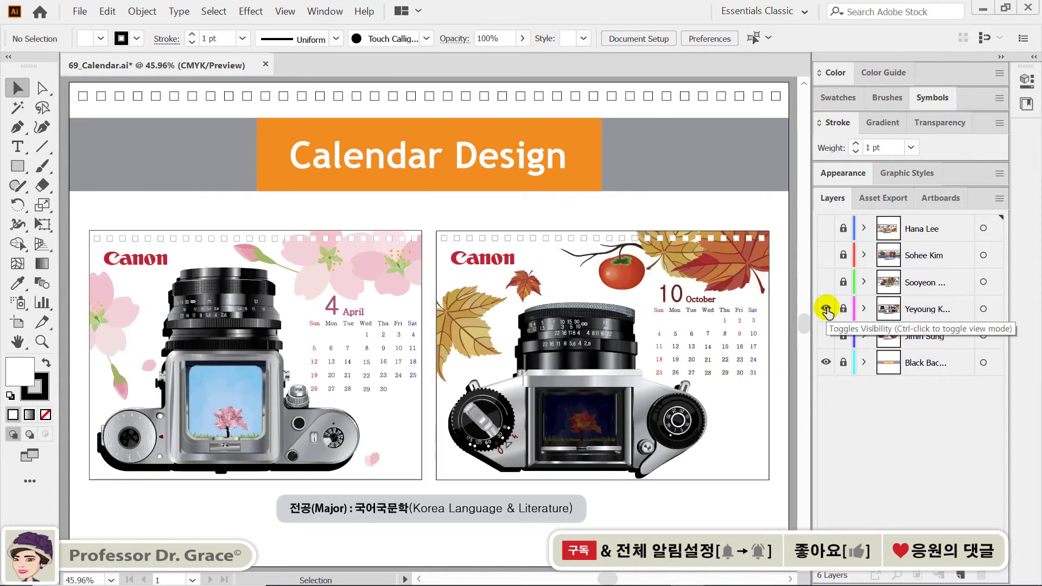
click(825, 309)
click(826, 281)
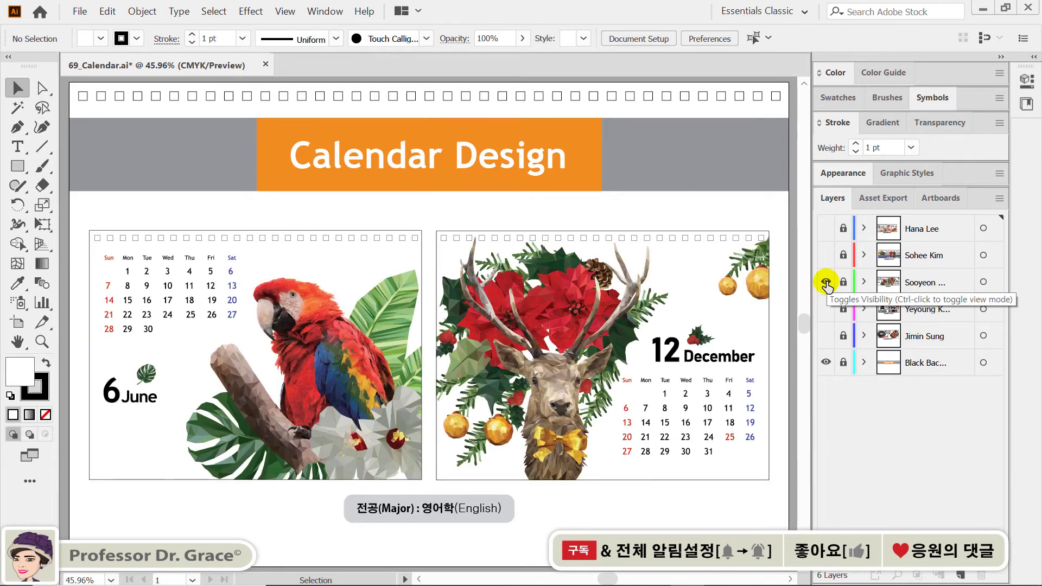
click(825, 282)
click(826, 255)
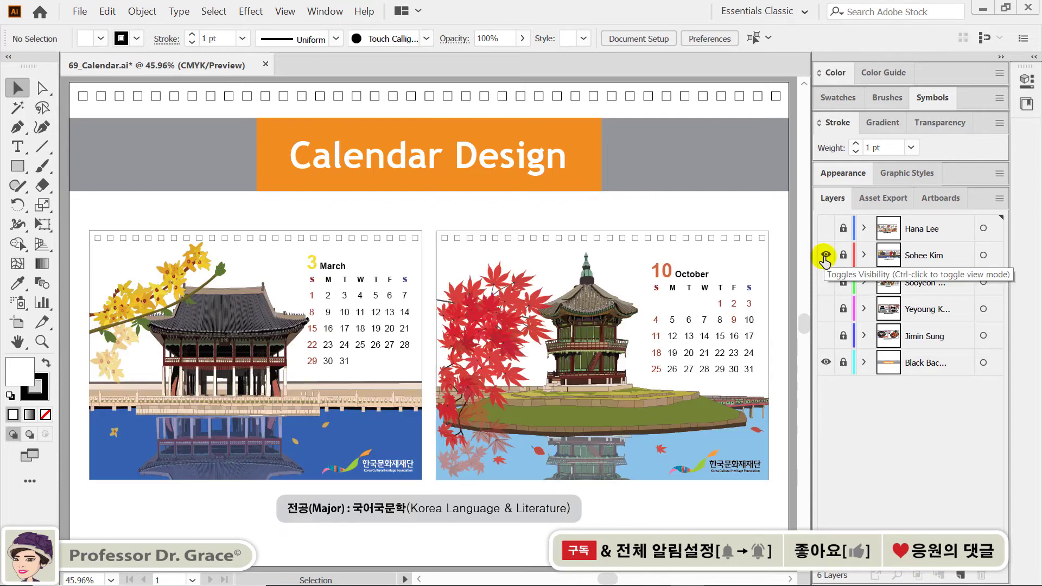
click(825, 255)
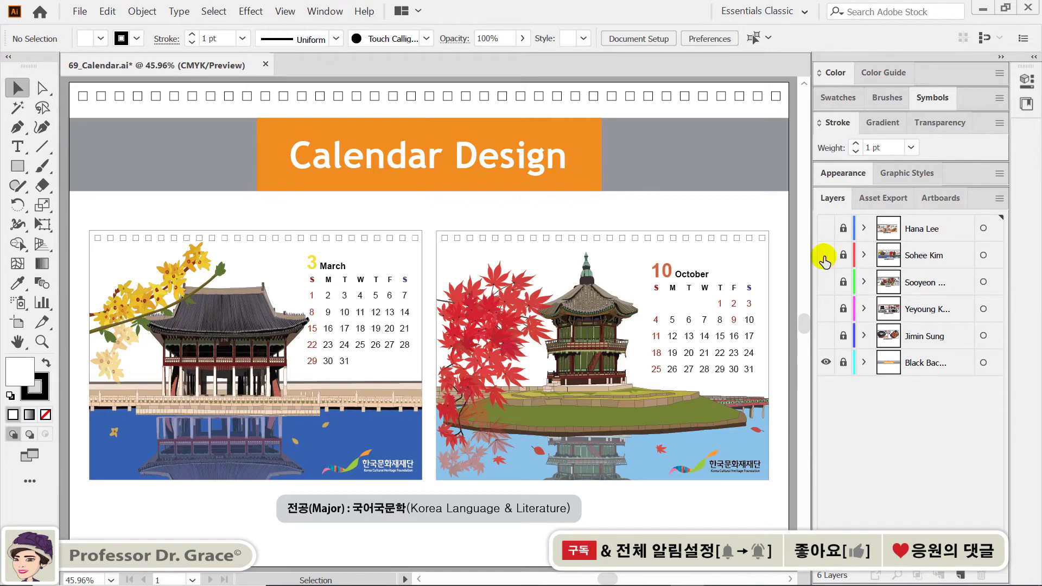
click(826, 228)
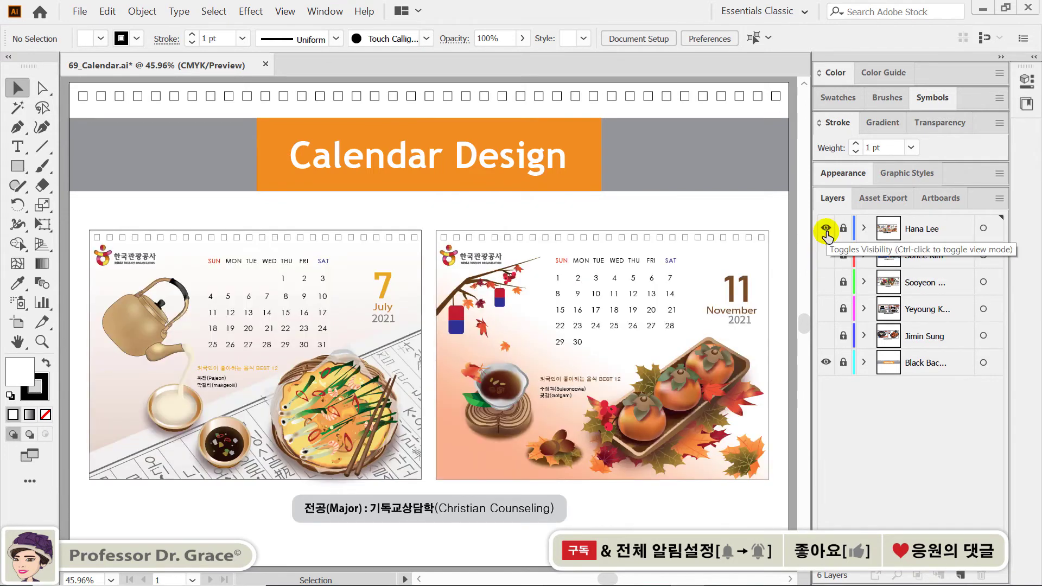